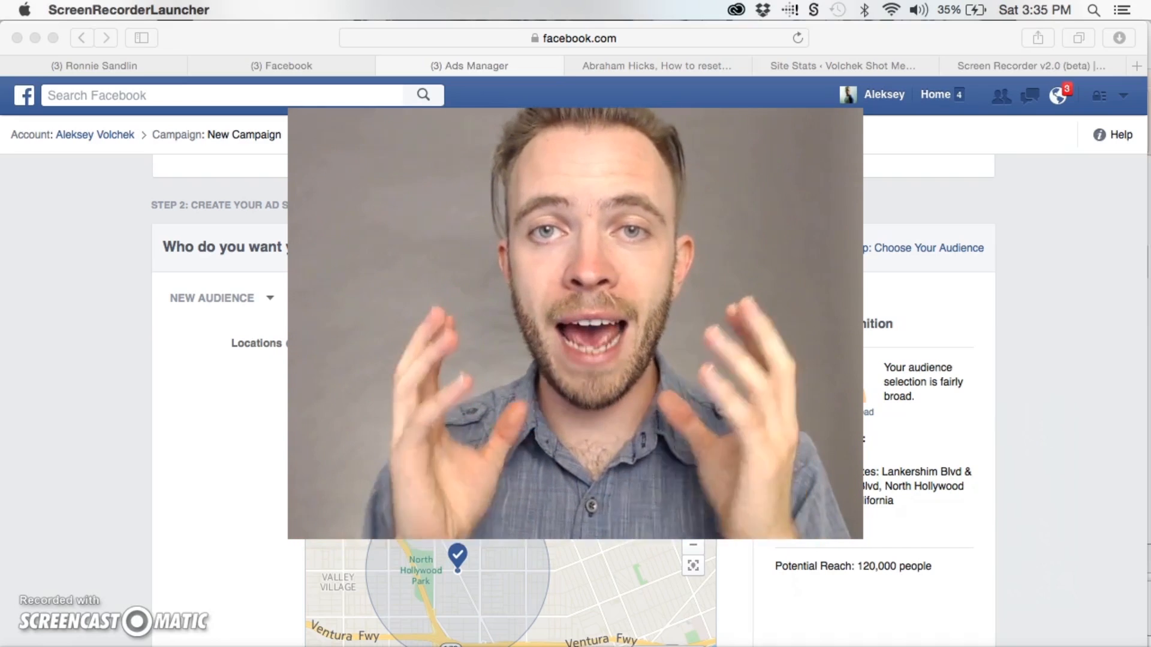
Review the audience's location, age, gender and interest settings along with the potential reach
scroll(220, 453, down, 3)
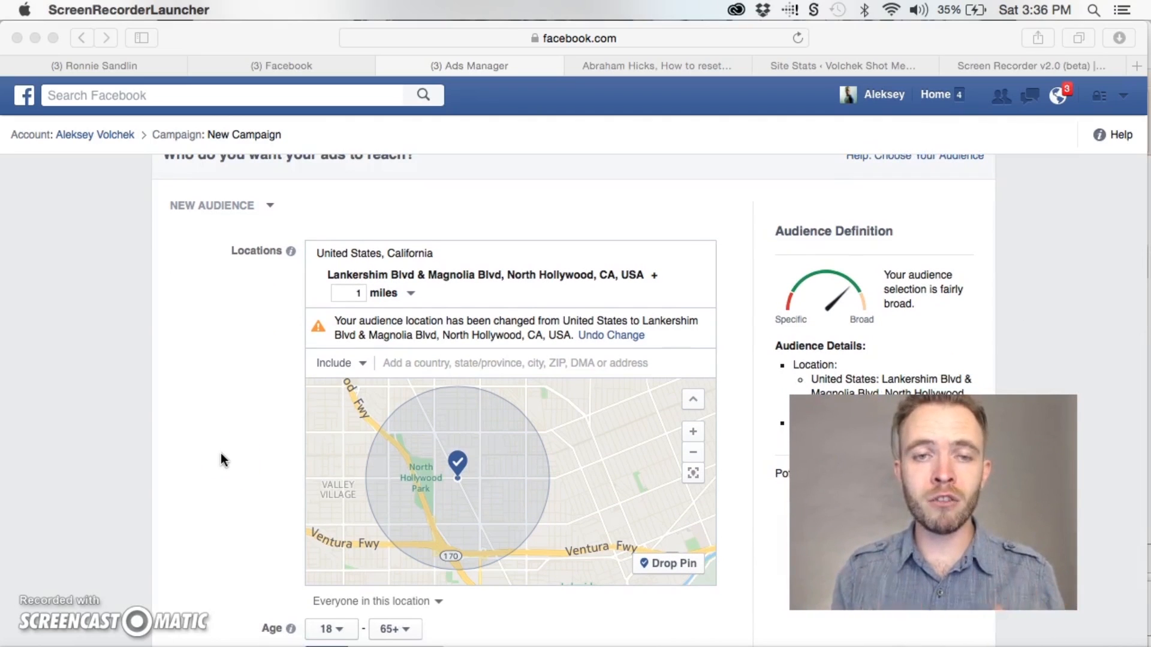
scroll(215, 430, down, 2)
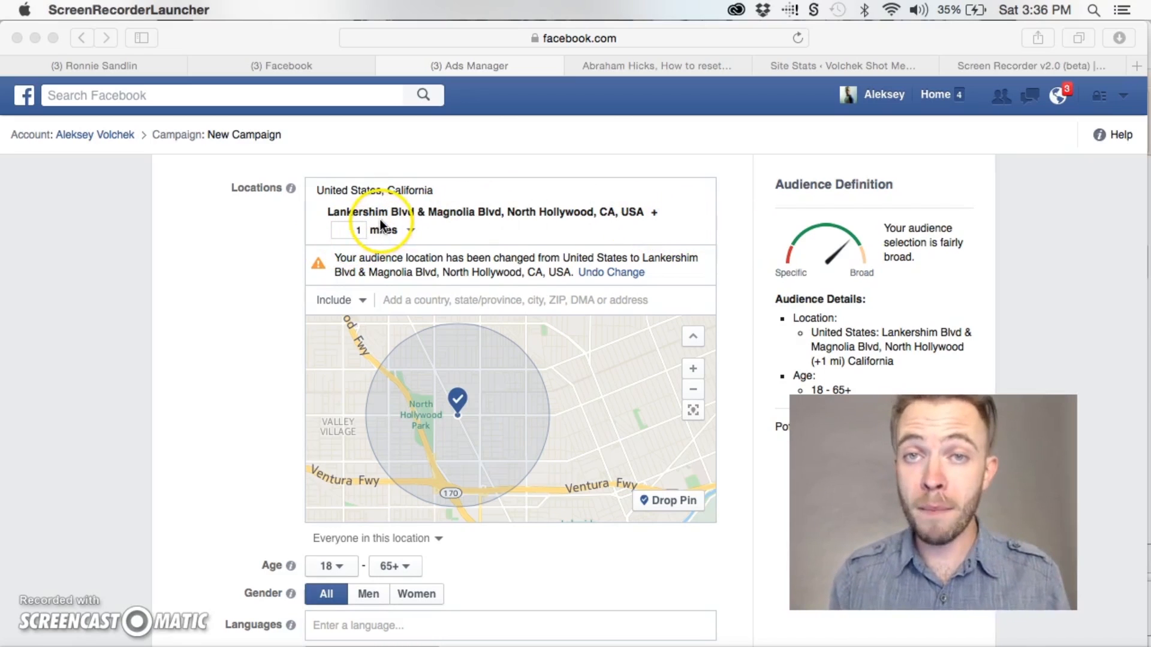
scroll(724, 309, down, 3)
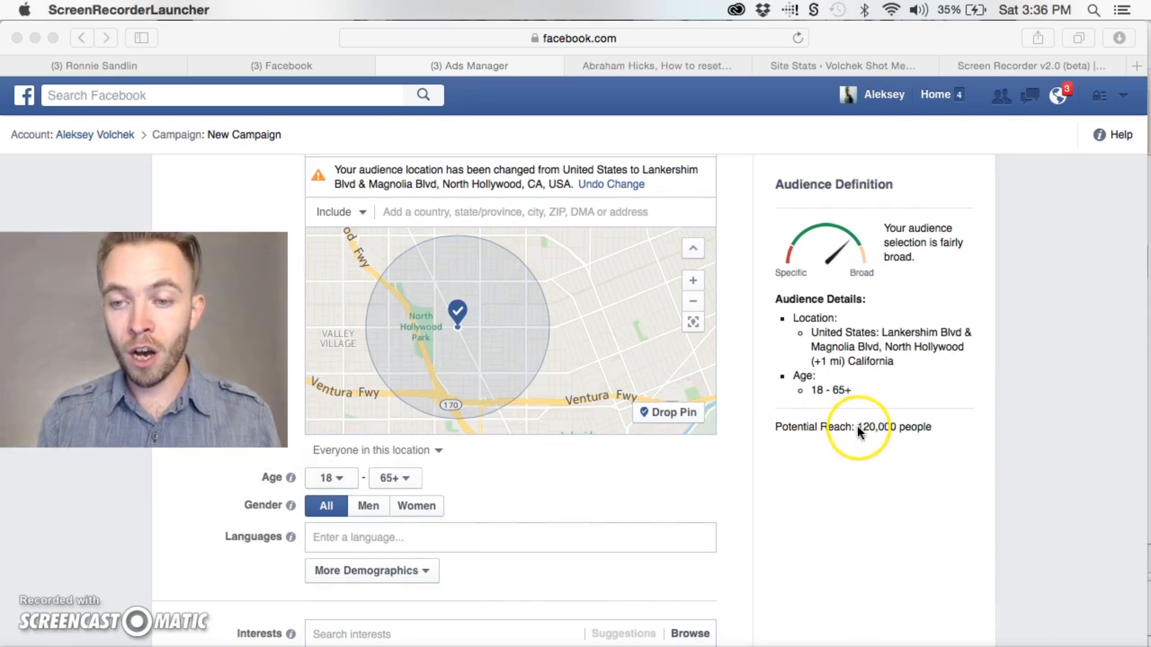
click(874, 426)
drag(897, 427, 859, 428)
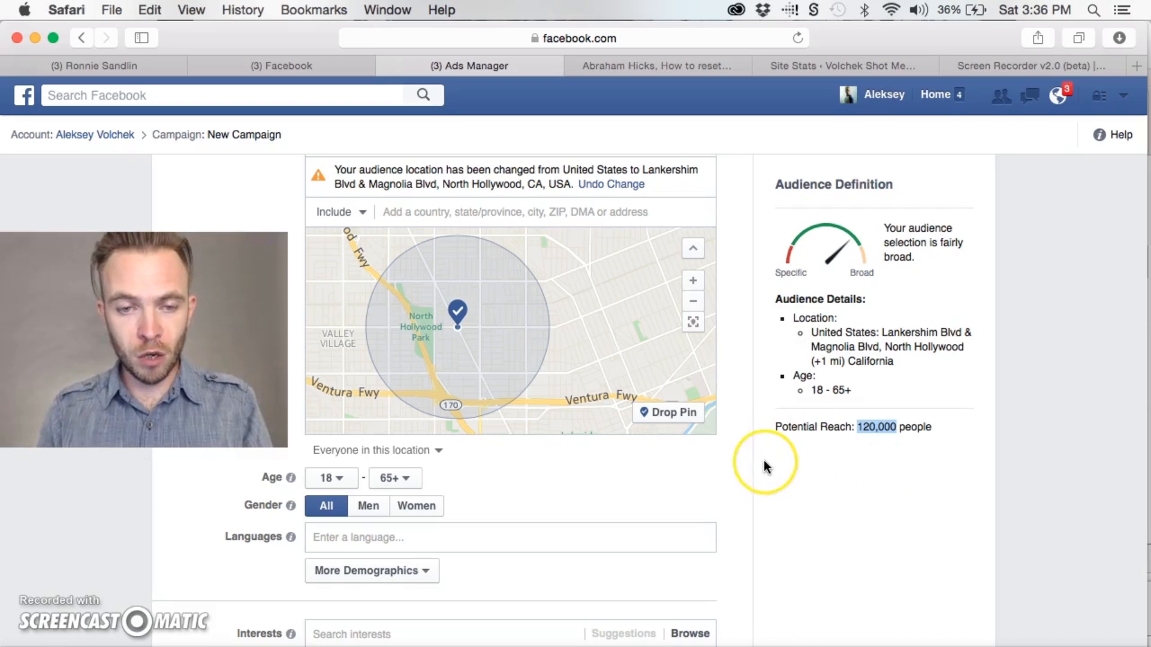
scroll(764, 460, down, 5)
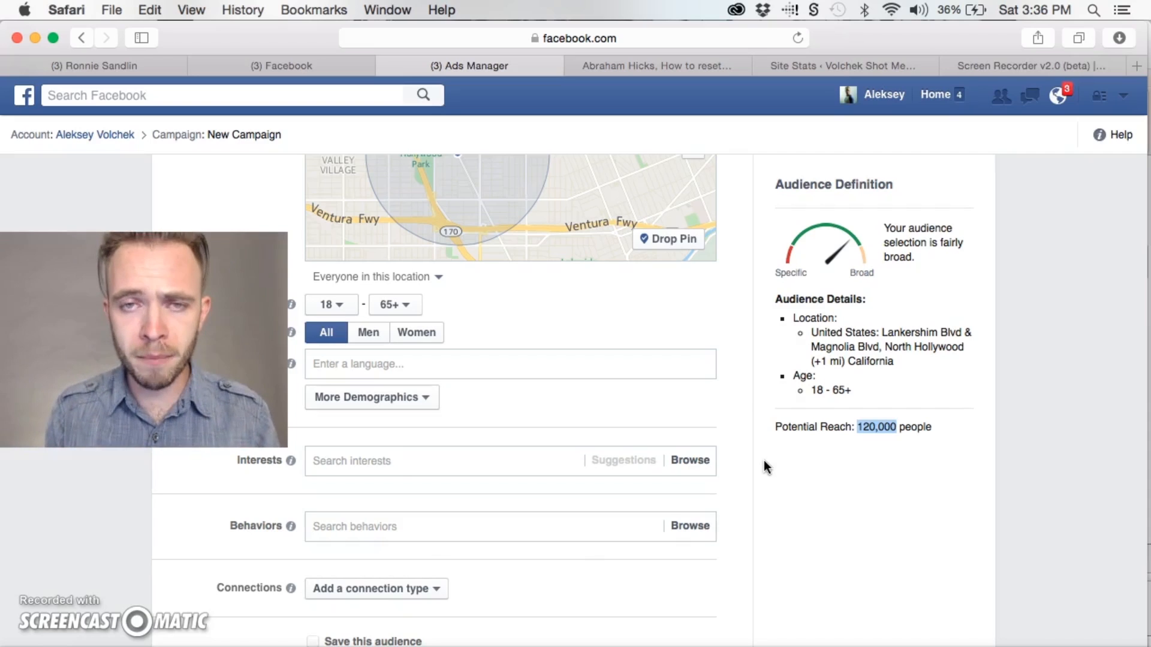
scroll(763, 460, down, 1)
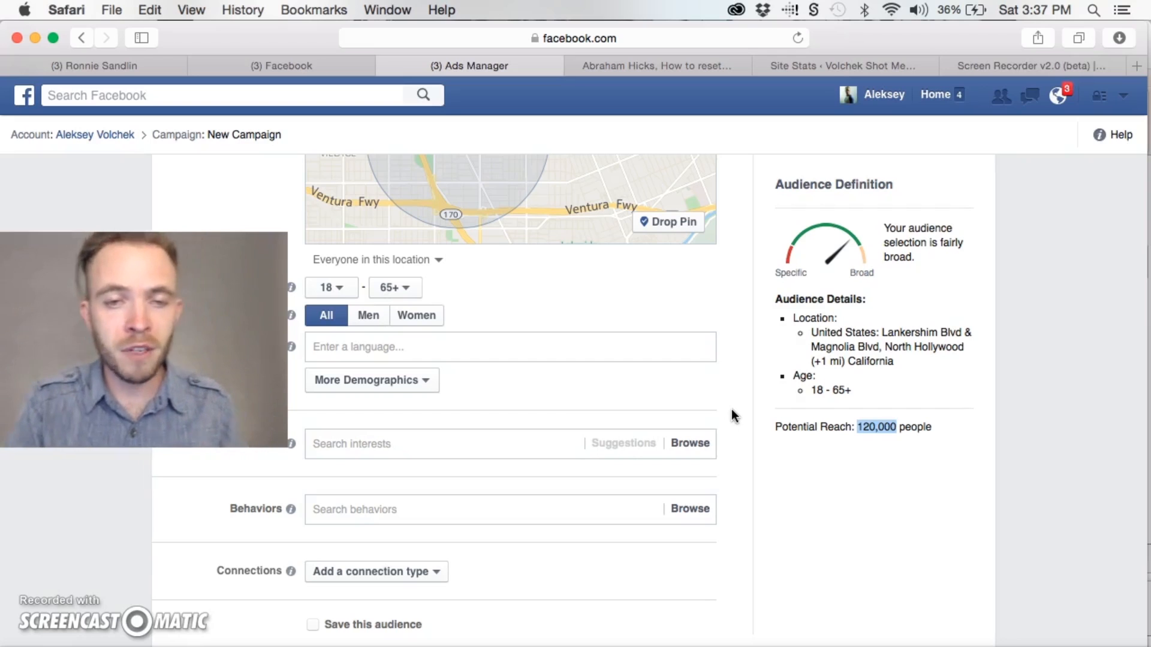
click(731, 377)
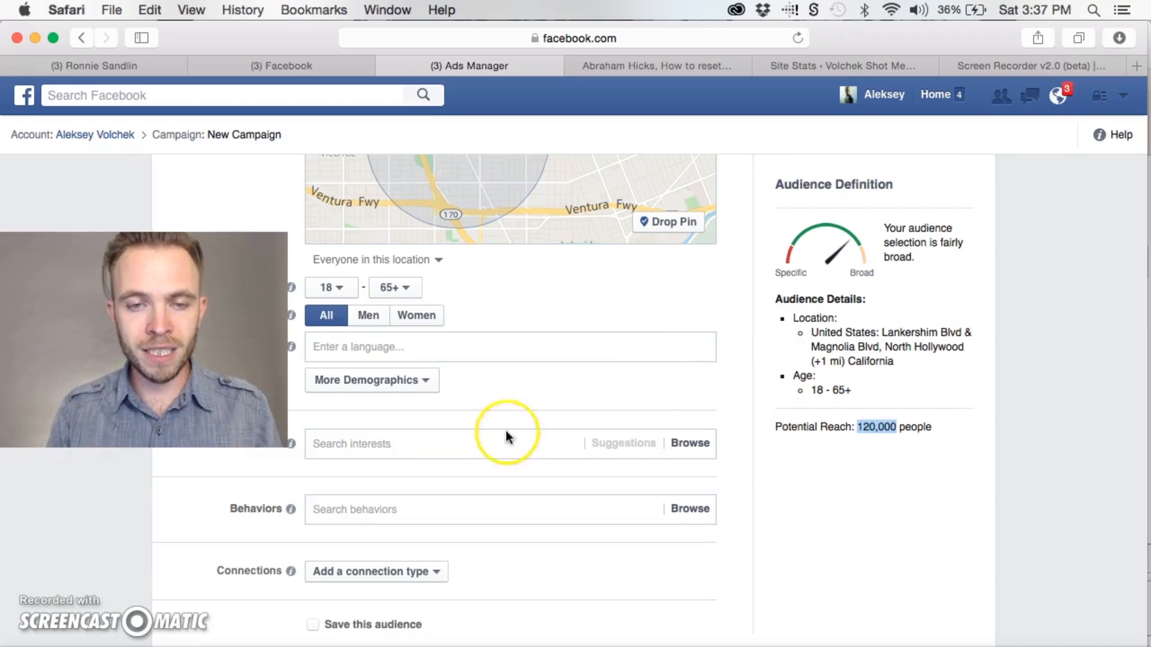
Add Japanese, Chinese, Korean and Vietnamese cuisine from the Food and drink > Cuisine category as audience interests
click(464, 446)
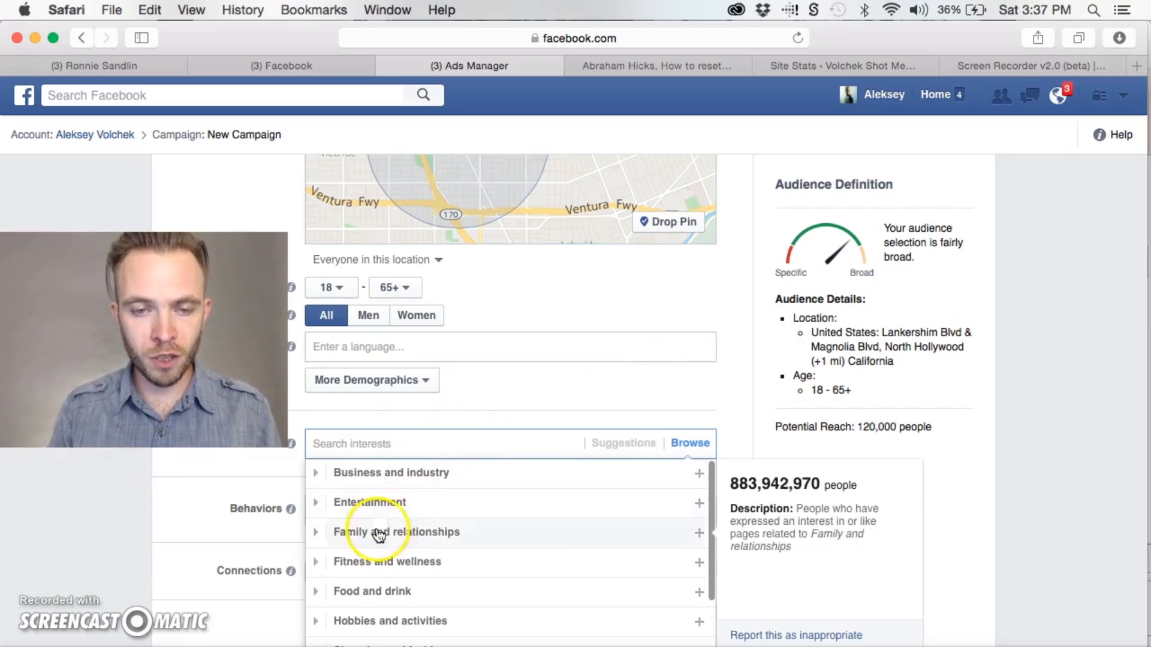
click(315, 594)
scroll(423, 586, down, 3)
scroll(423, 586, up, 2)
click(335, 557)
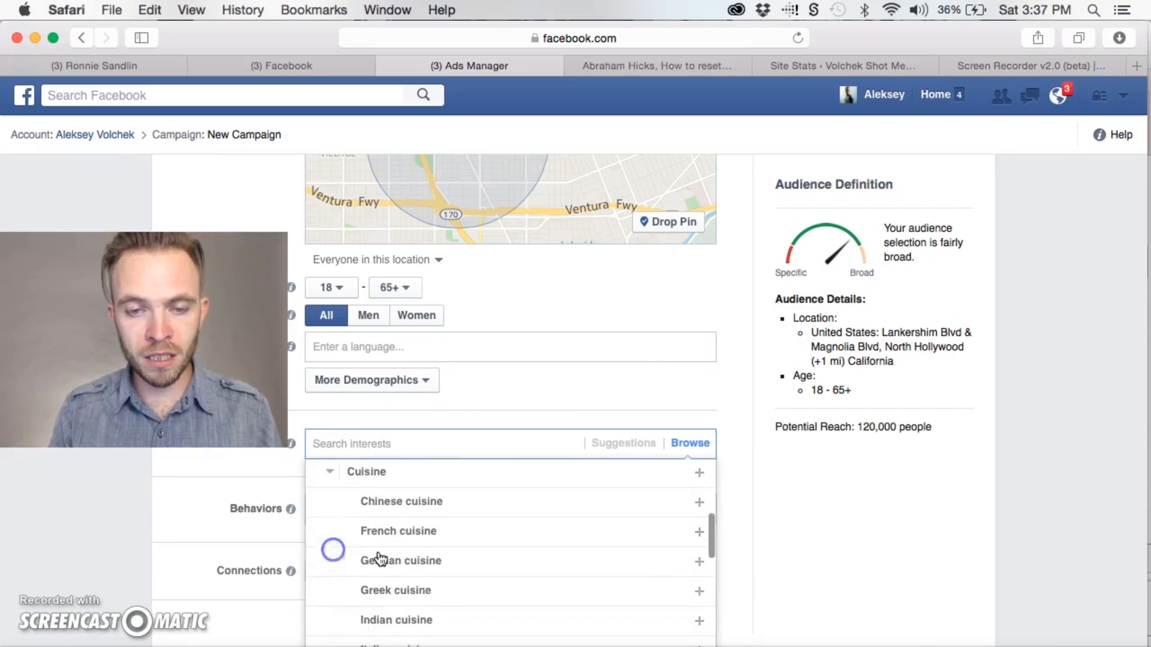
scroll(444, 570, down, 5)
click(442, 560)
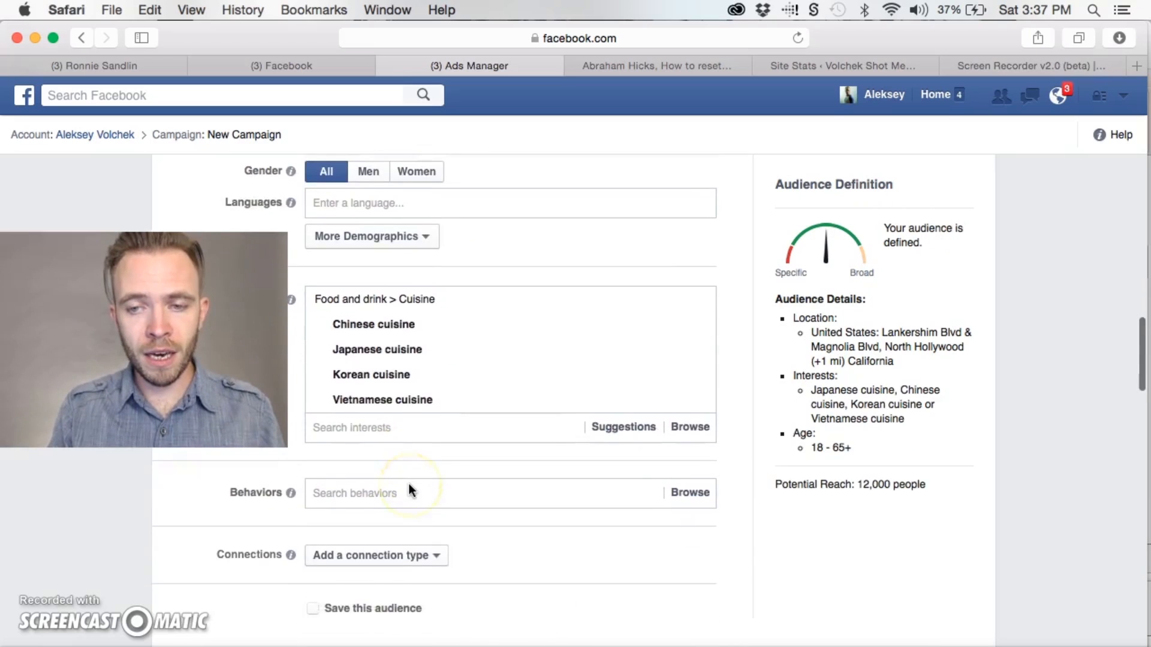
scroll(406, 488, up, 4)
Set the radius around the Lankershim Blvd & Magnolia Blvd location to 3 miles
scroll(410, 492, up, 5)
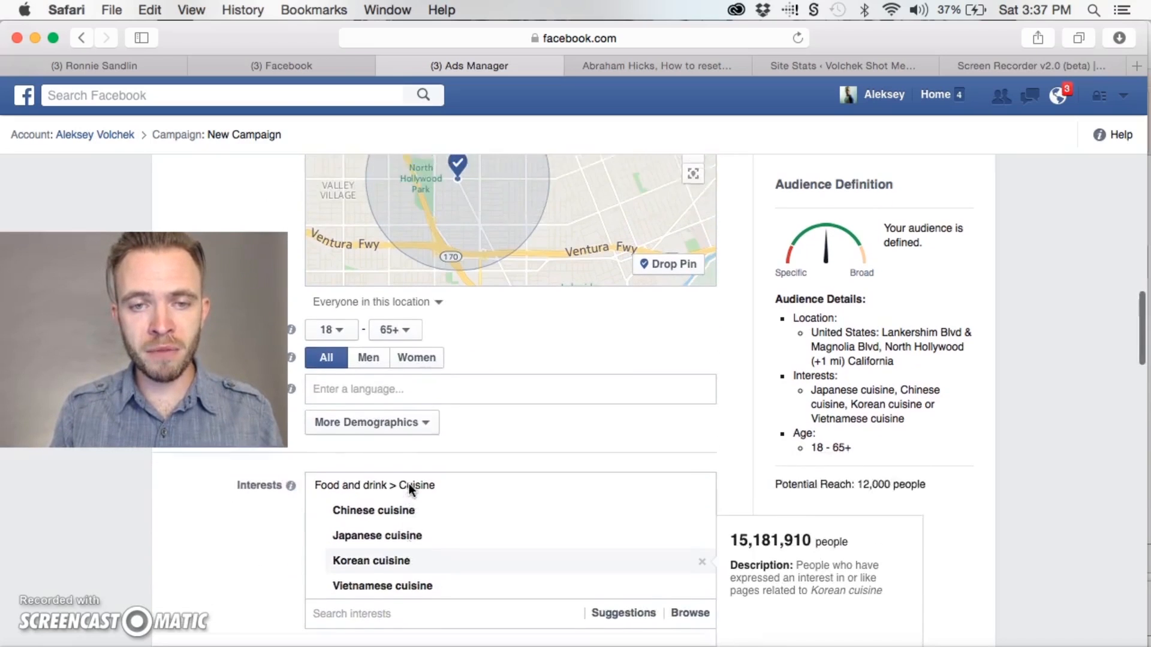
click(358, 217)
double_click(395, 213)
text(3)
click(741, 377)
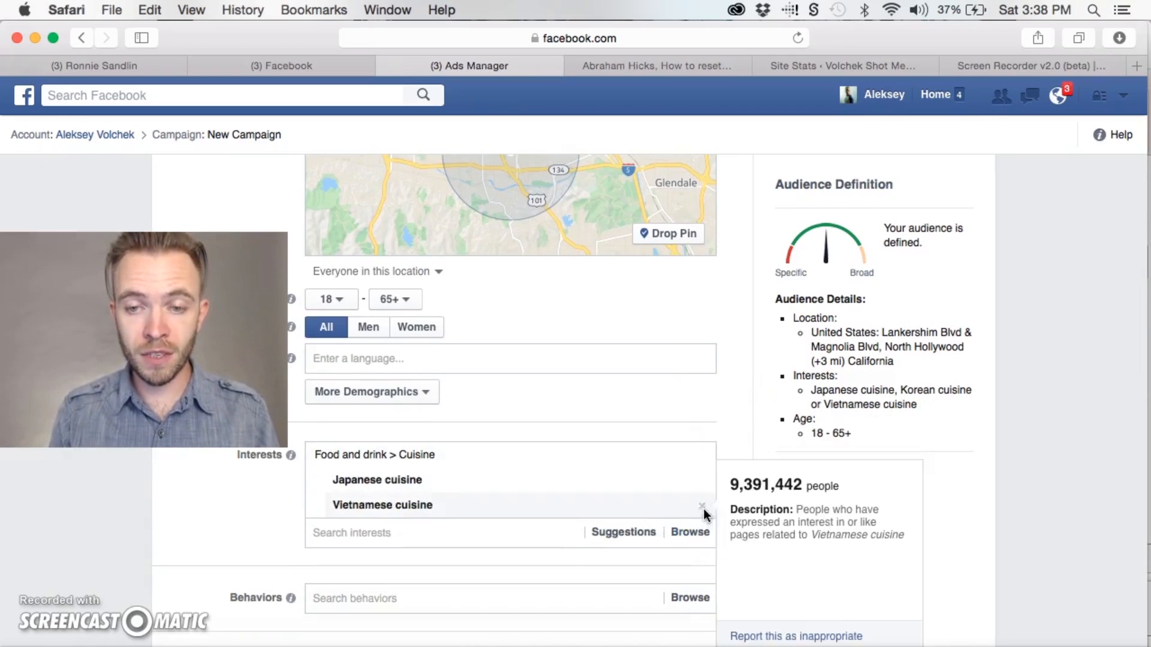
Remove the cuisine interests from the audience, including Japanese cuisine
click(704, 506)
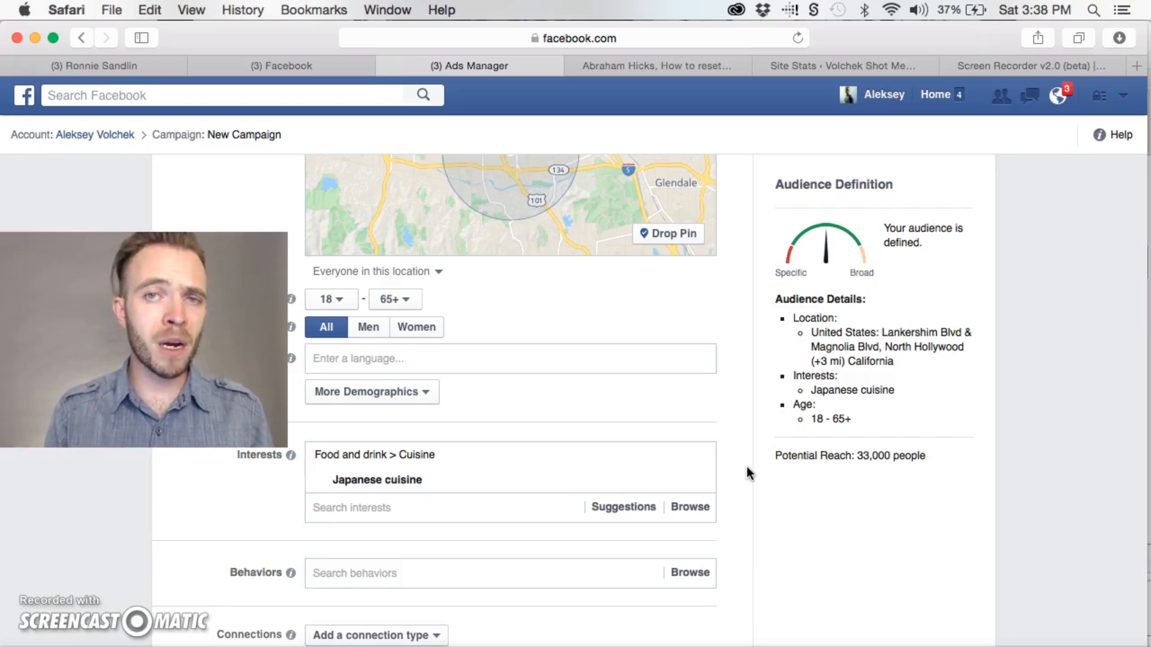
click(703, 483)
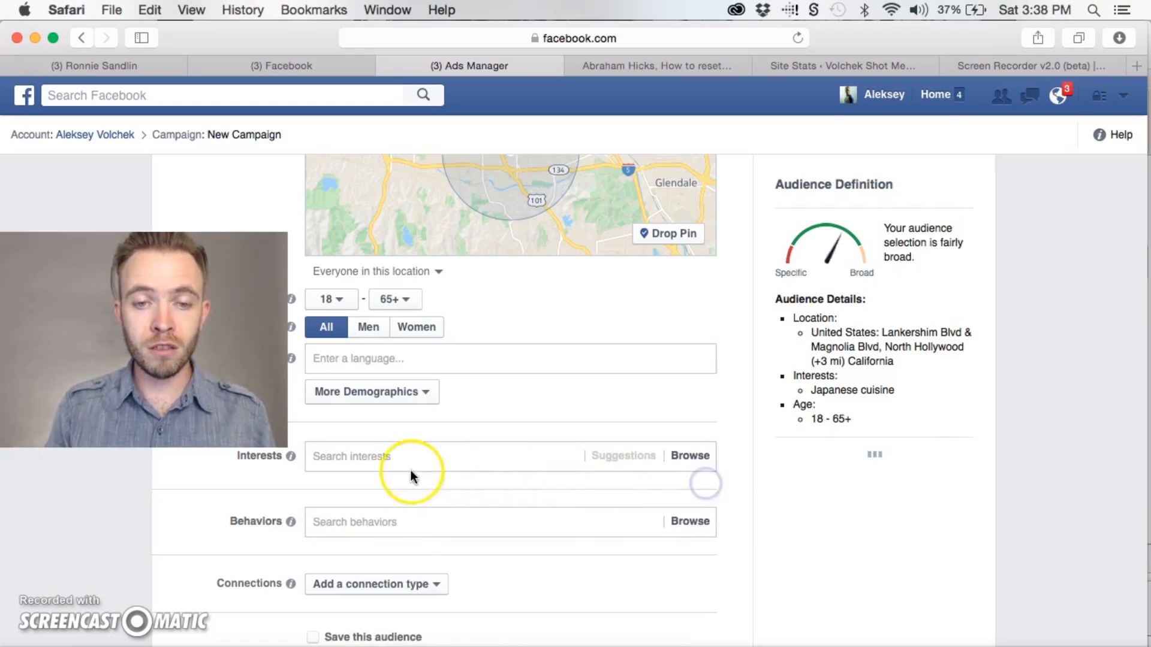
click(380, 457)
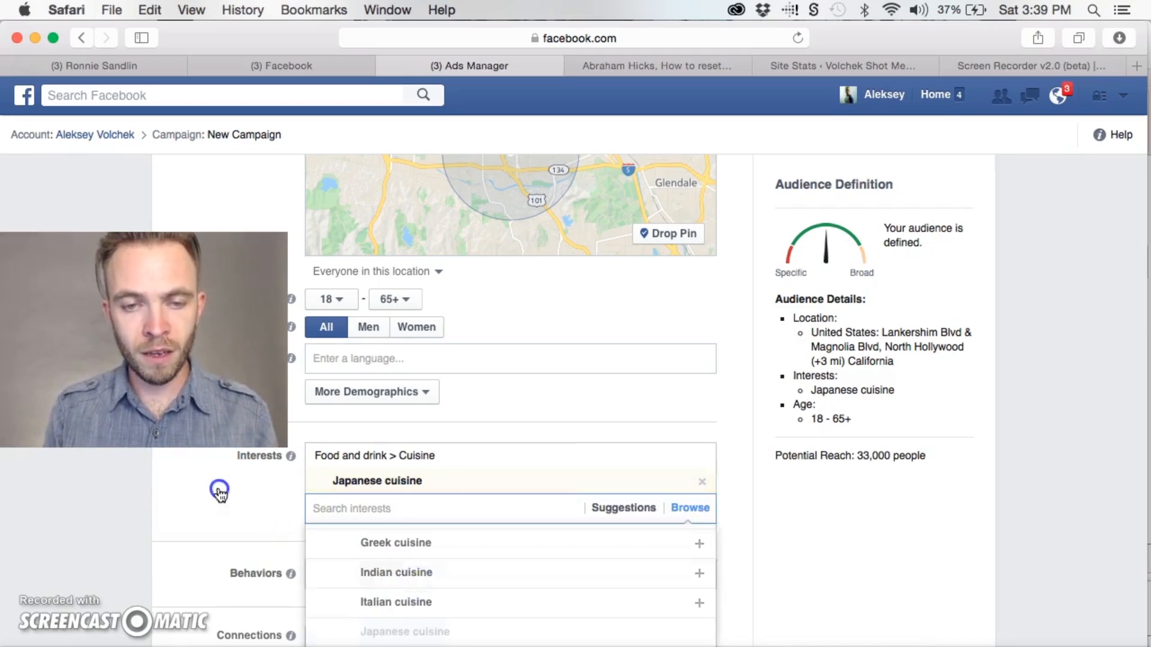
click(219, 490)
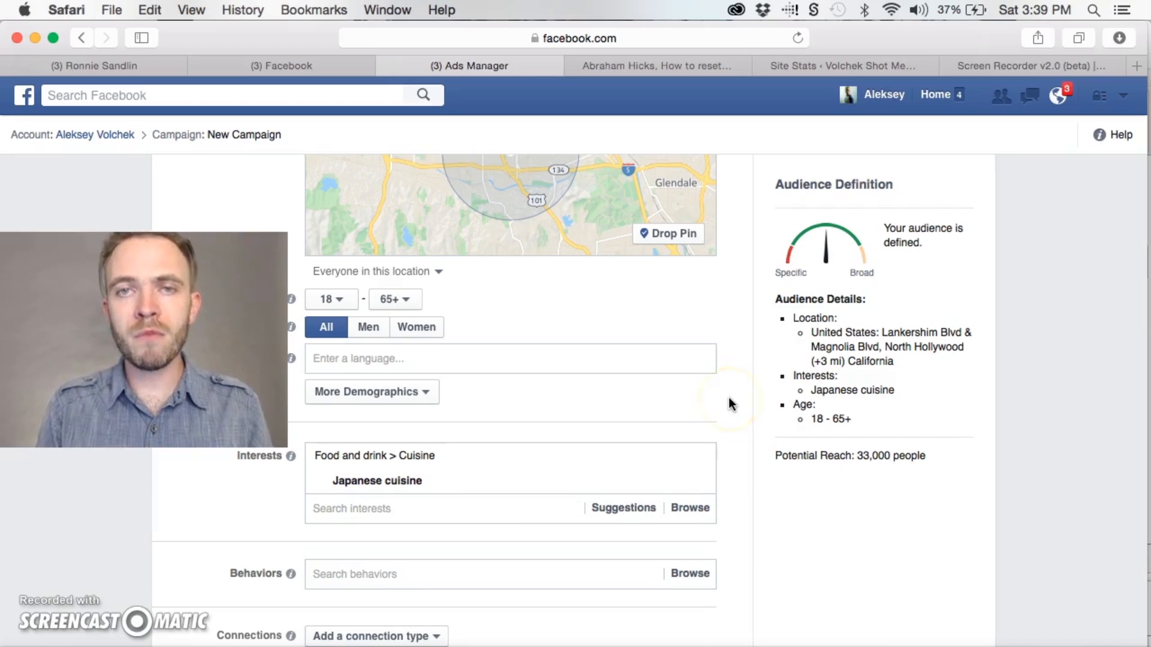
Review the targeted map area, the daily budget and schedule, and the ad set's optimization and delivery options
scroll(731, 403, up, 5)
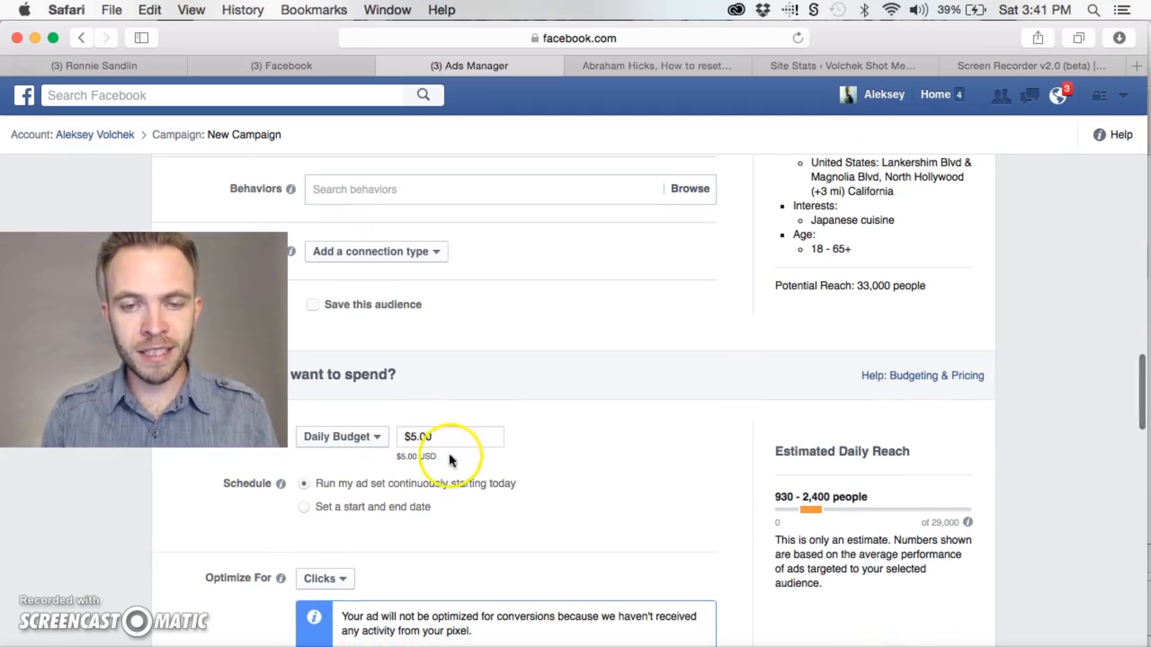
scroll(442, 439, up, 1)
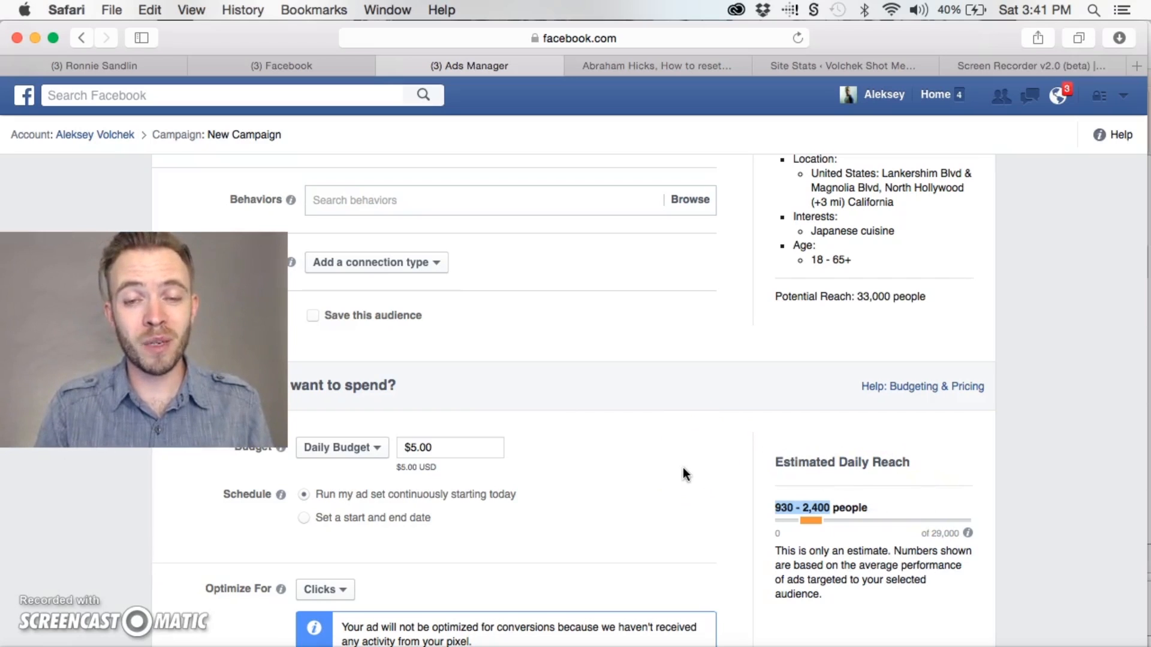
scroll(699, 478, down, 5)
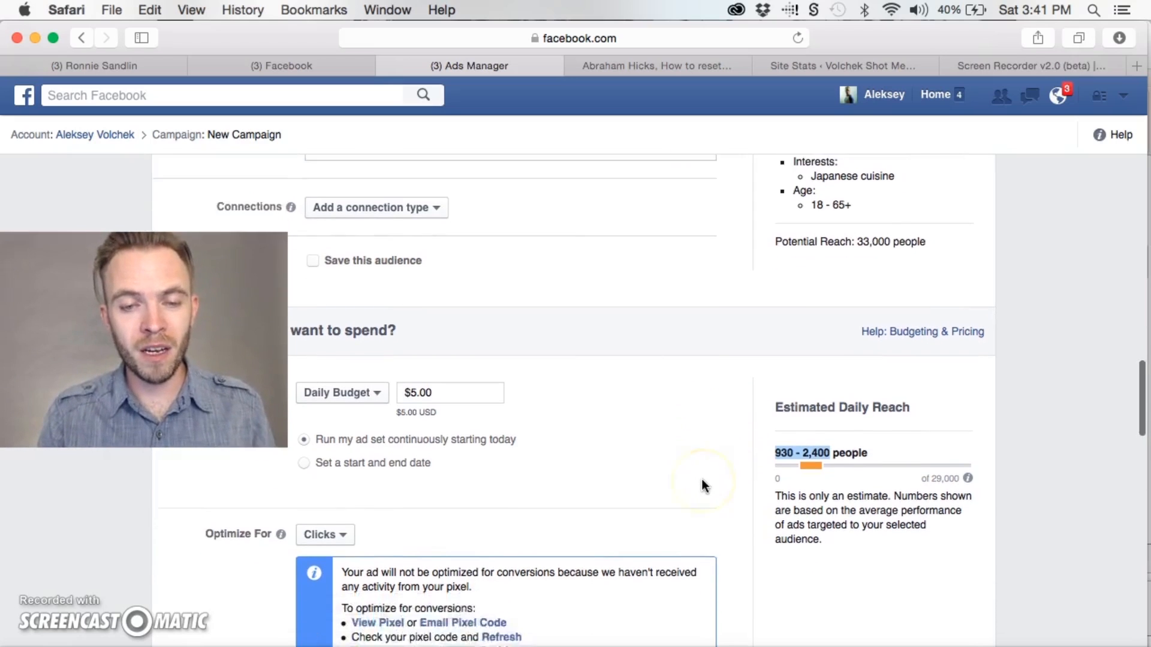
scroll(702, 483, down, 12)
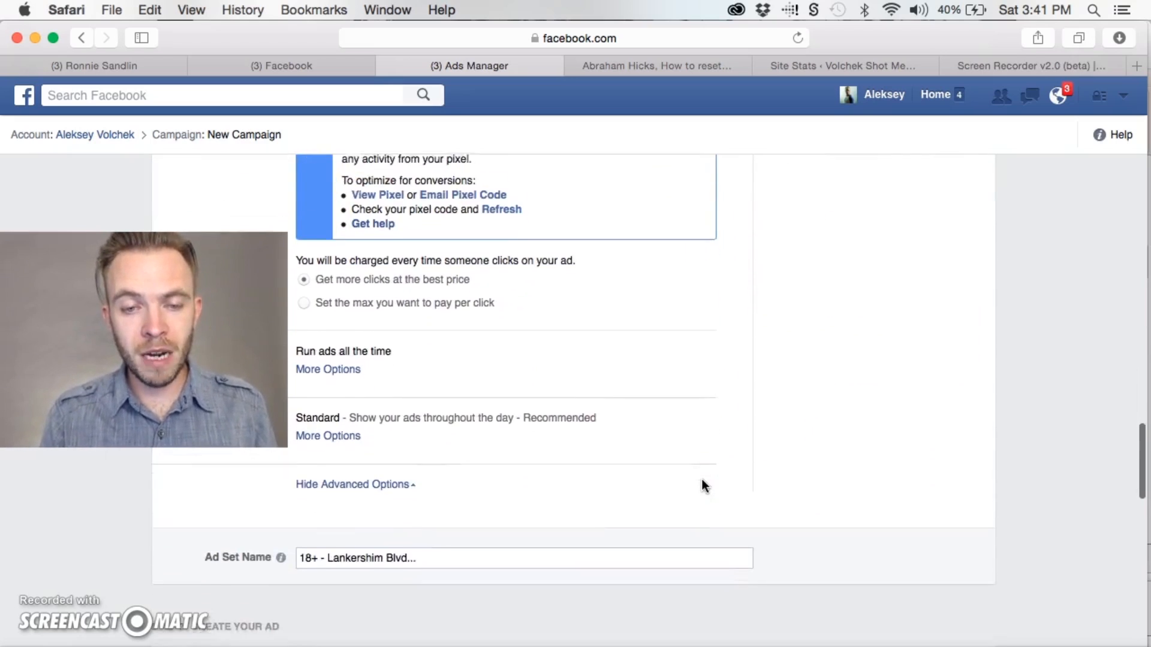
scroll(703, 486, down, 1)
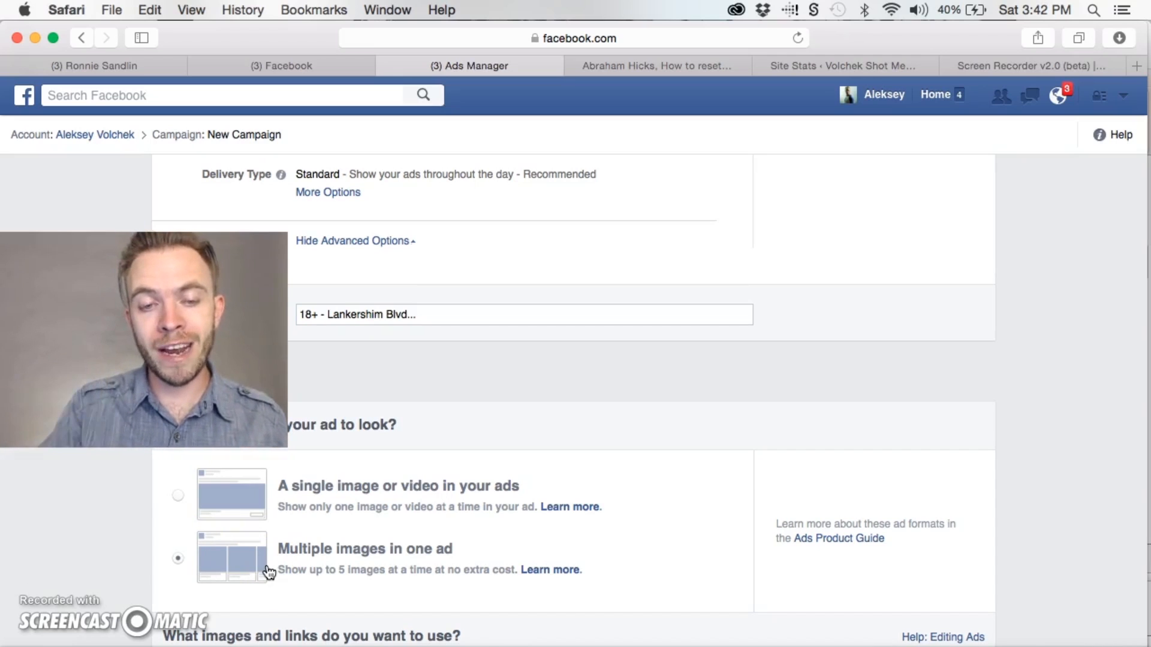
Flip back and forth through the multiple-image ad's cards in the Desktop News Feed preview
scroll(268, 572, down, 8)
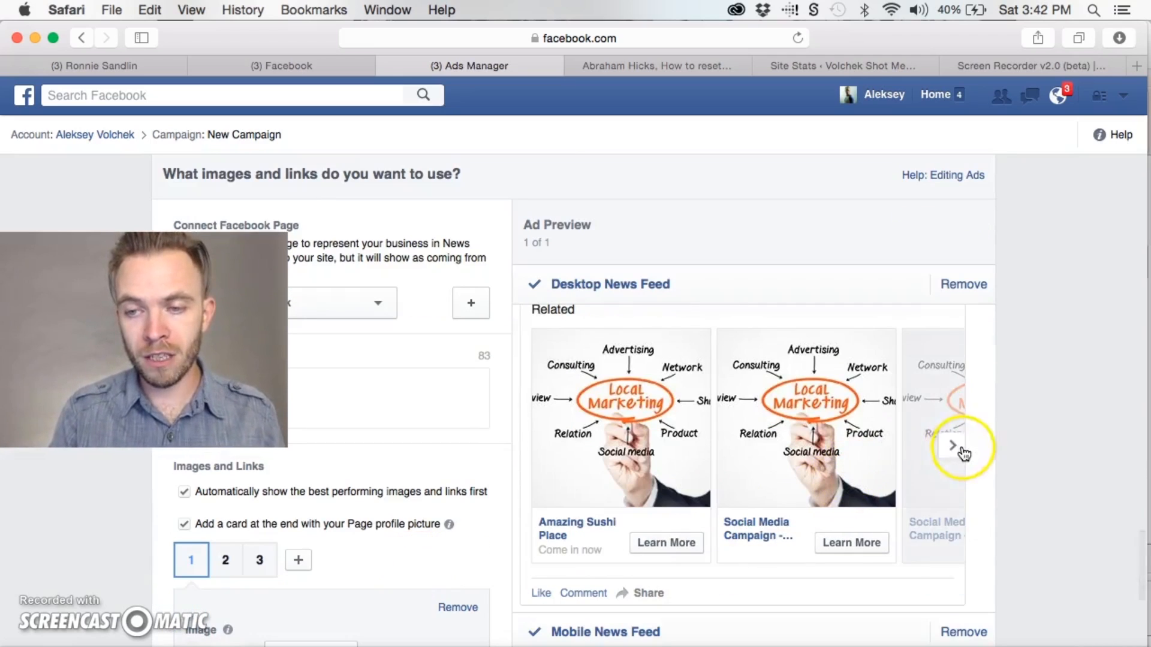
click(959, 449)
click(953, 449)
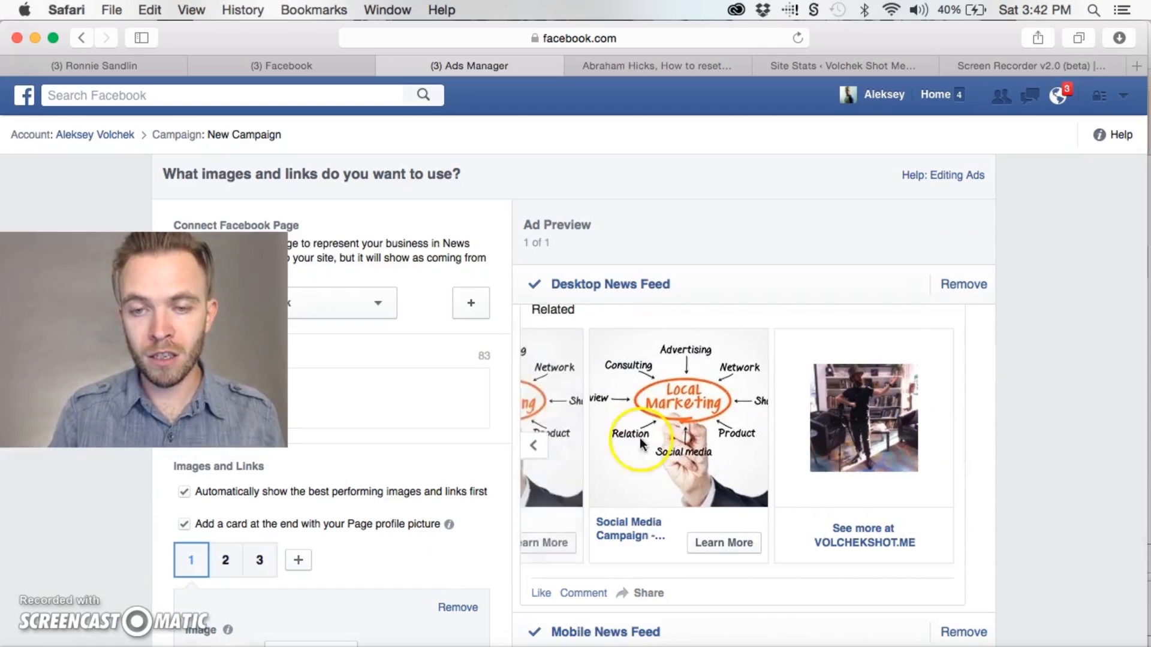
click(531, 448)
click(531, 450)
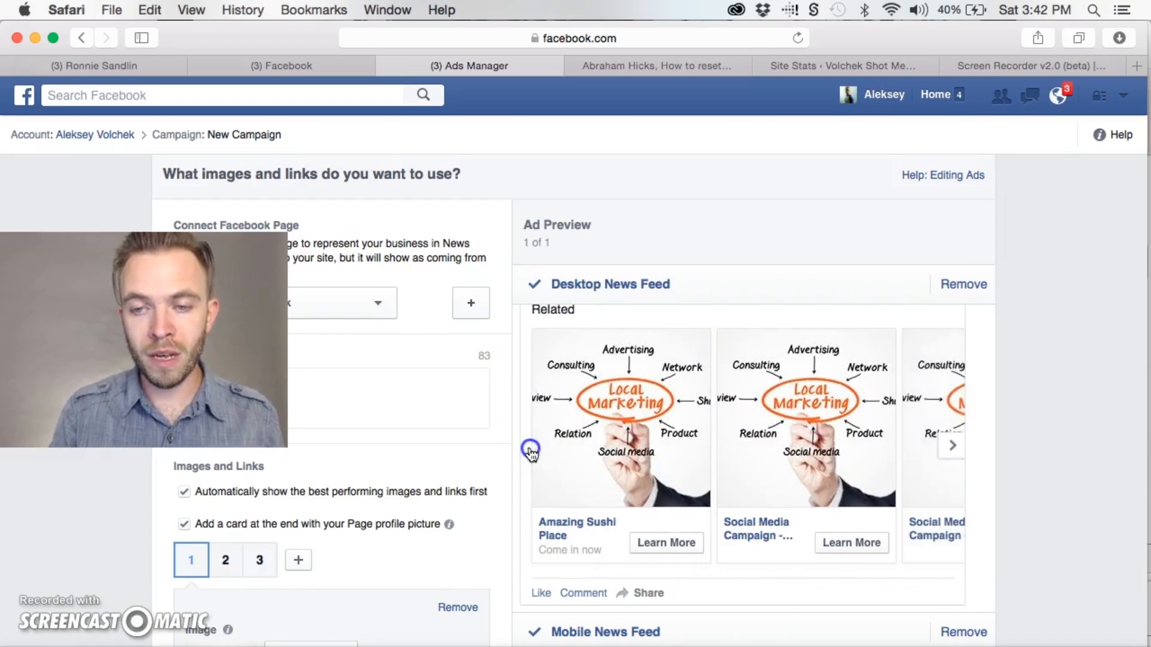
click(952, 446)
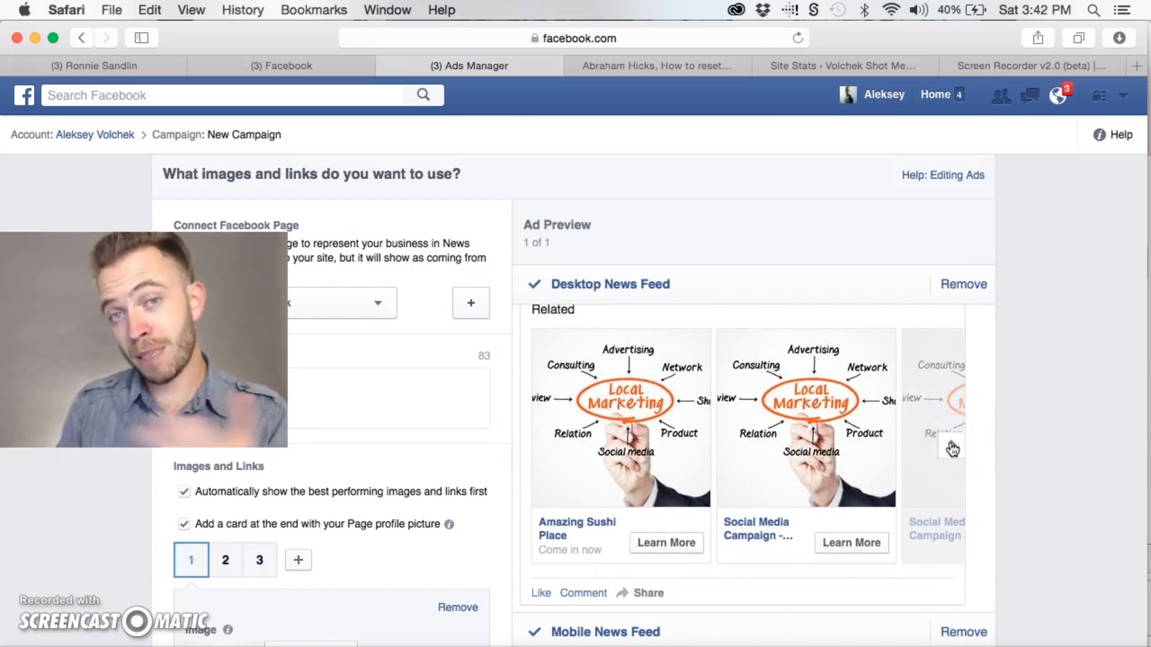
click(952, 447)
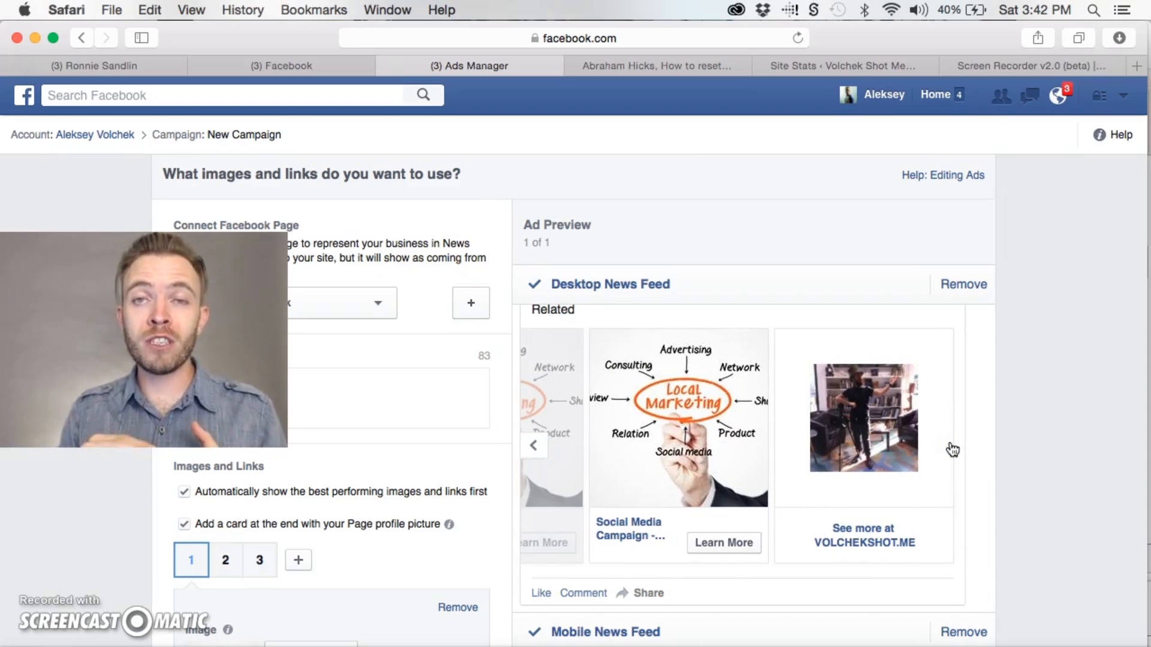
click(837, 480)
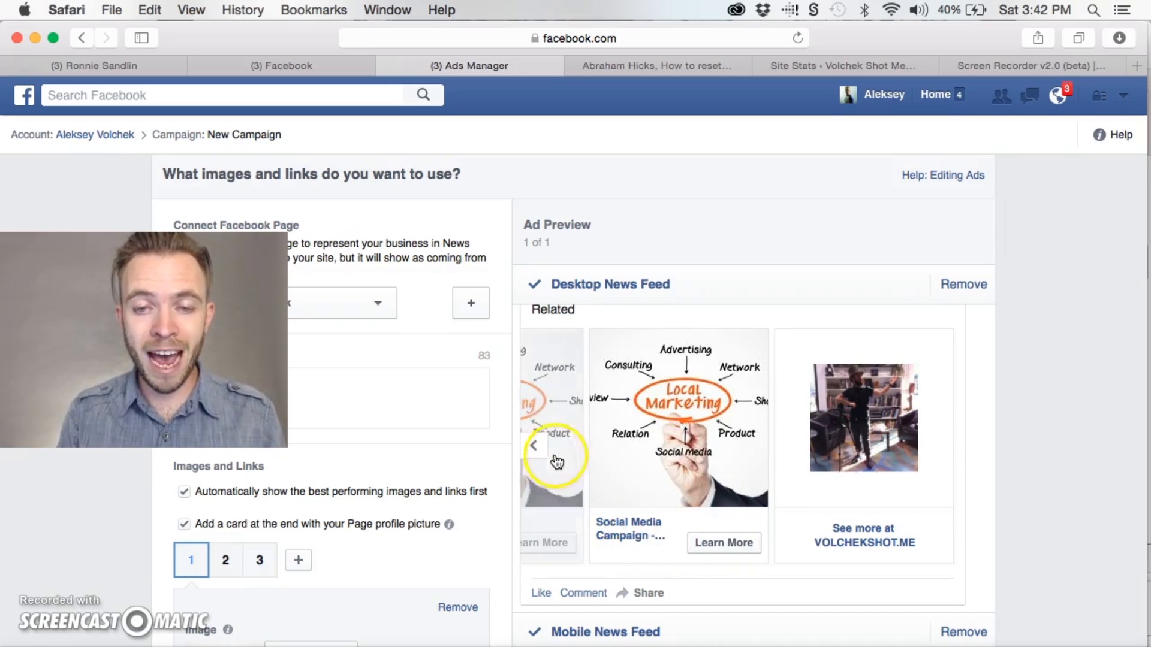
click(533, 447)
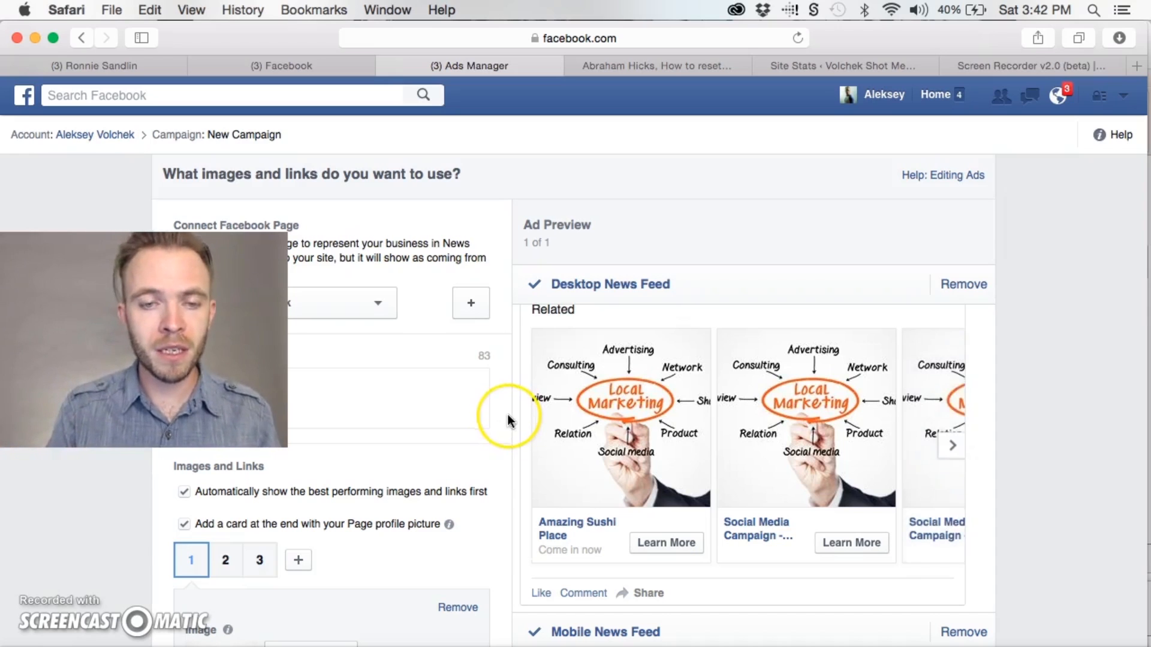
Replace the ad's text with "New Sushi Spot in North Hollywood! Check it out!"
scroll(507, 415, up, 2)
scroll(507, 415, down, 1)
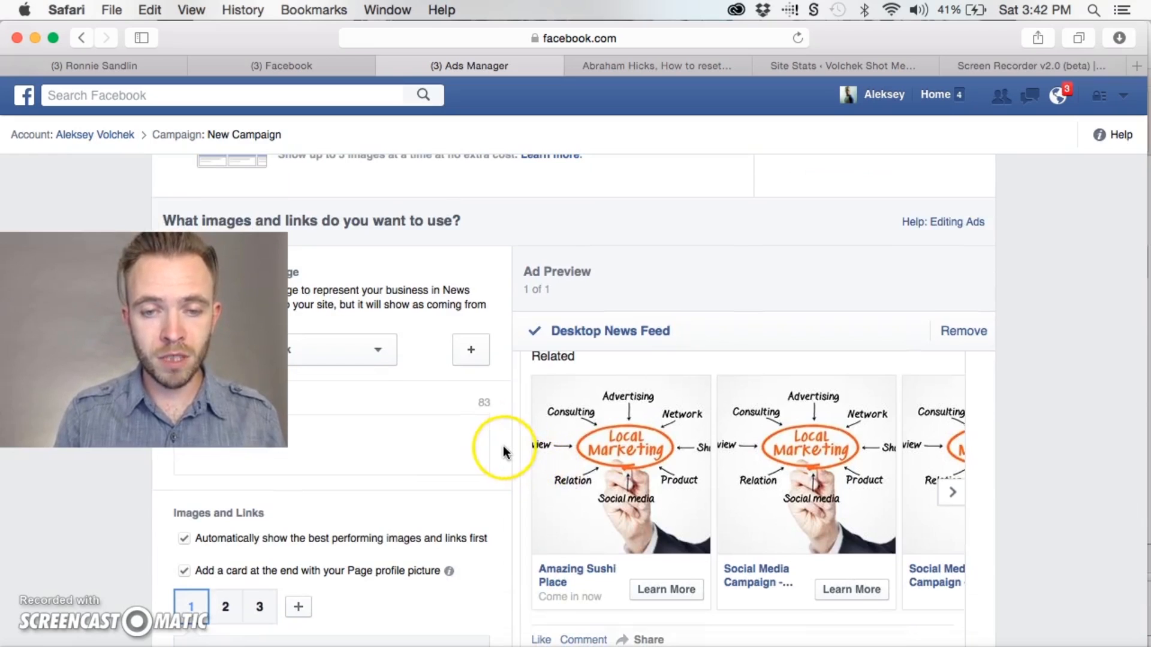
scroll(502, 439, up, 1)
scroll(502, 438, up, 4)
drag(231, 345, 244, 178)
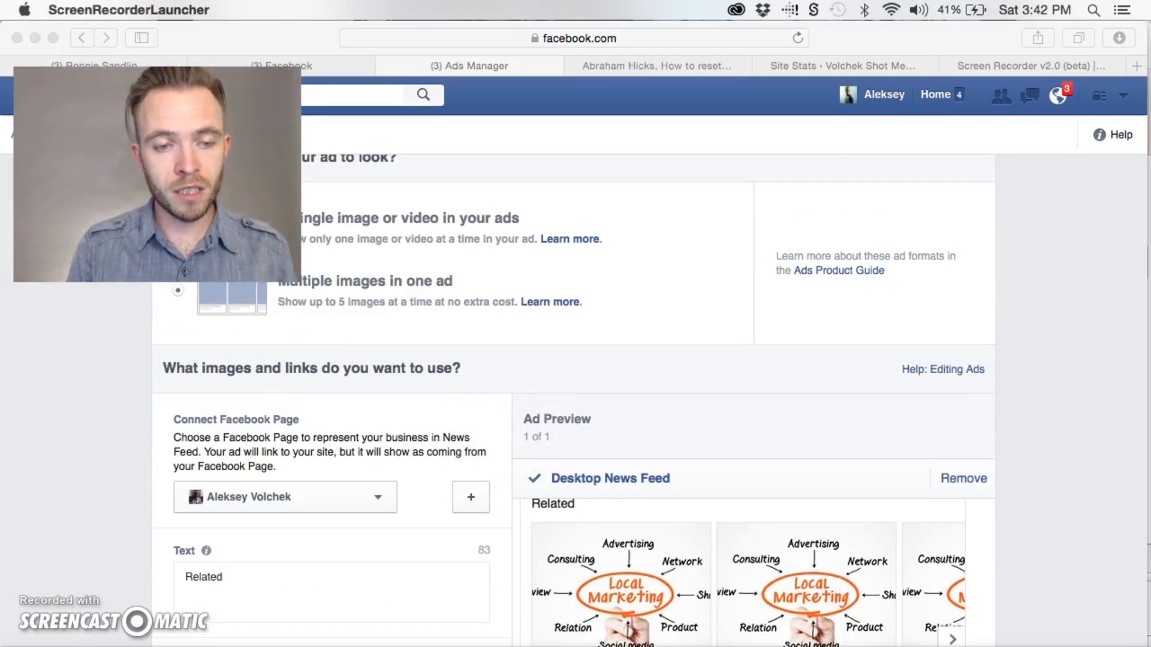
scroll(406, 379, down, 5)
click(298, 430)
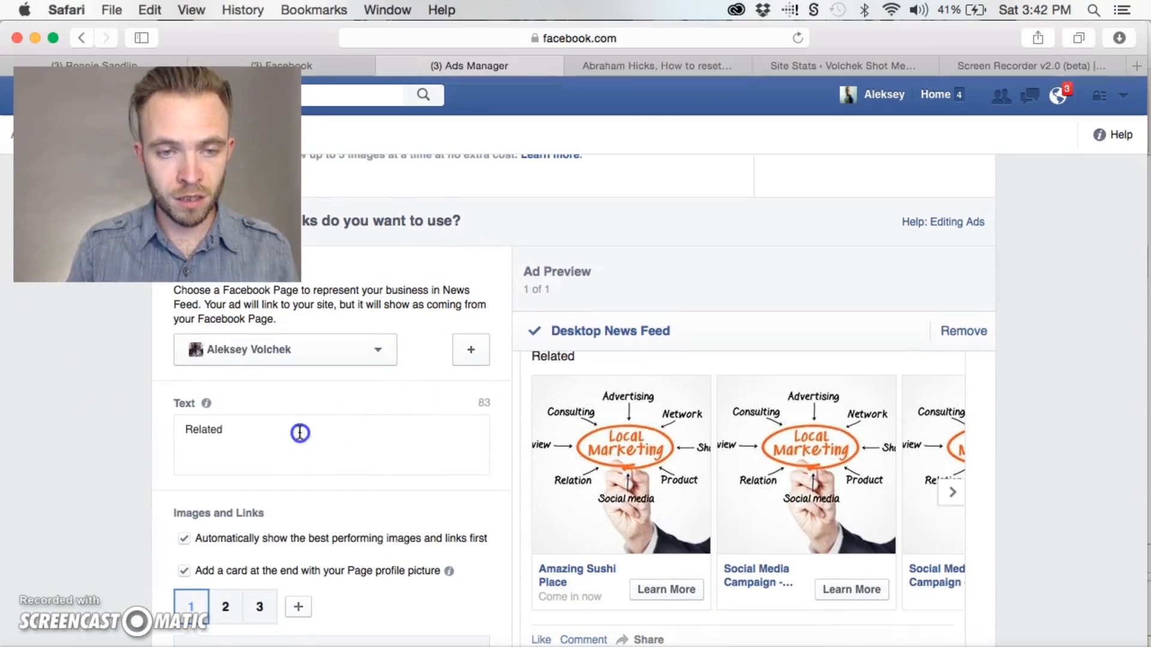
double_click(300, 433)
text(New )
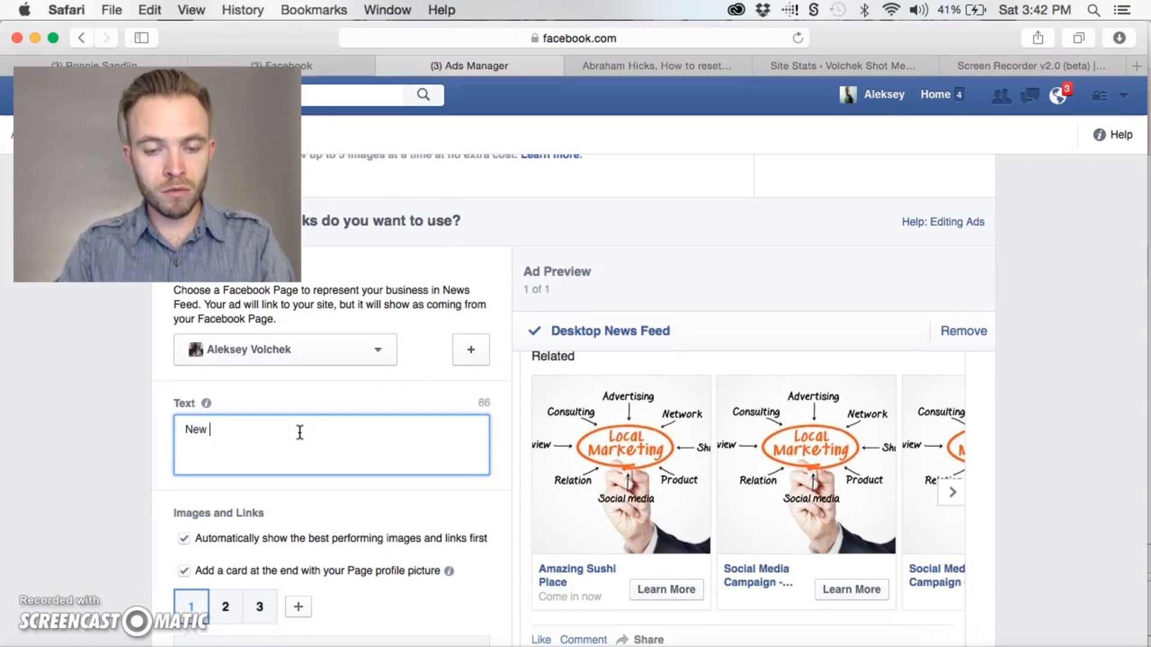
text(Sushi Spot in North Hollywood)
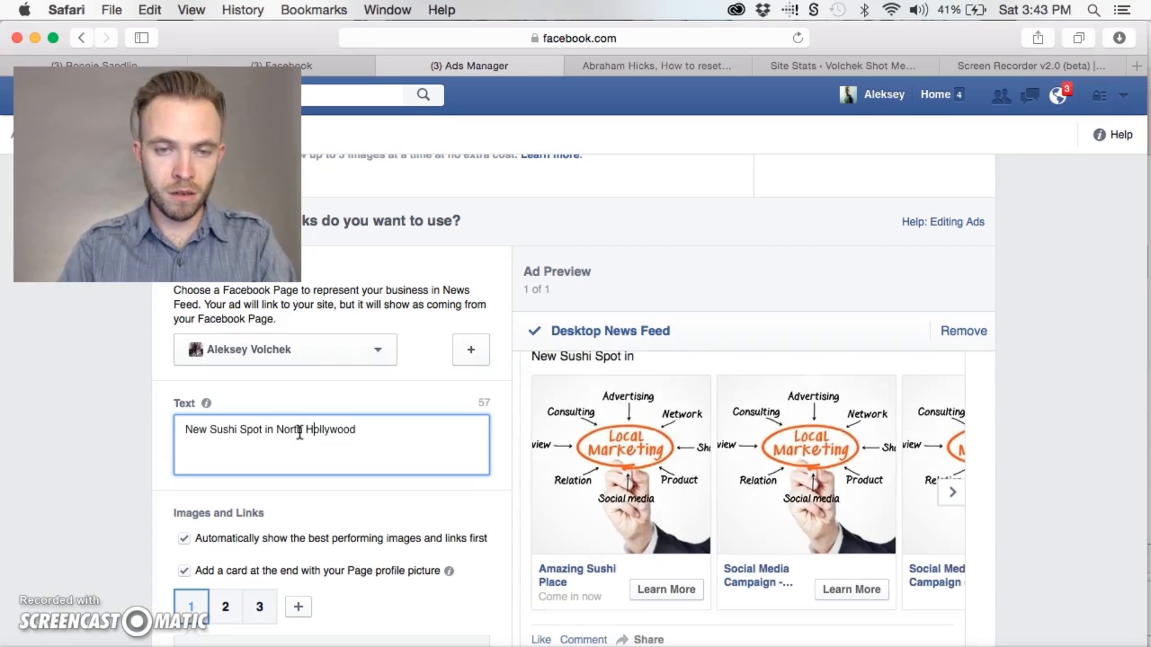
text(! Check it out!)
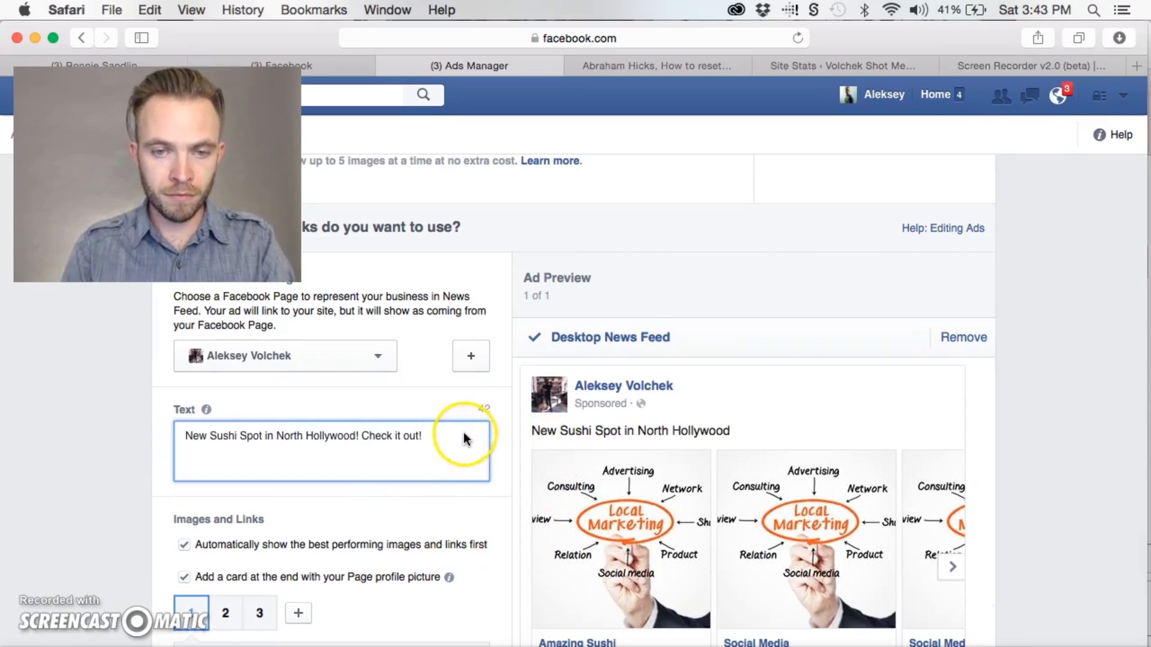
Open the image selection for the ad's first card and bring up its upload area
scroll(489, 521, down, 5)
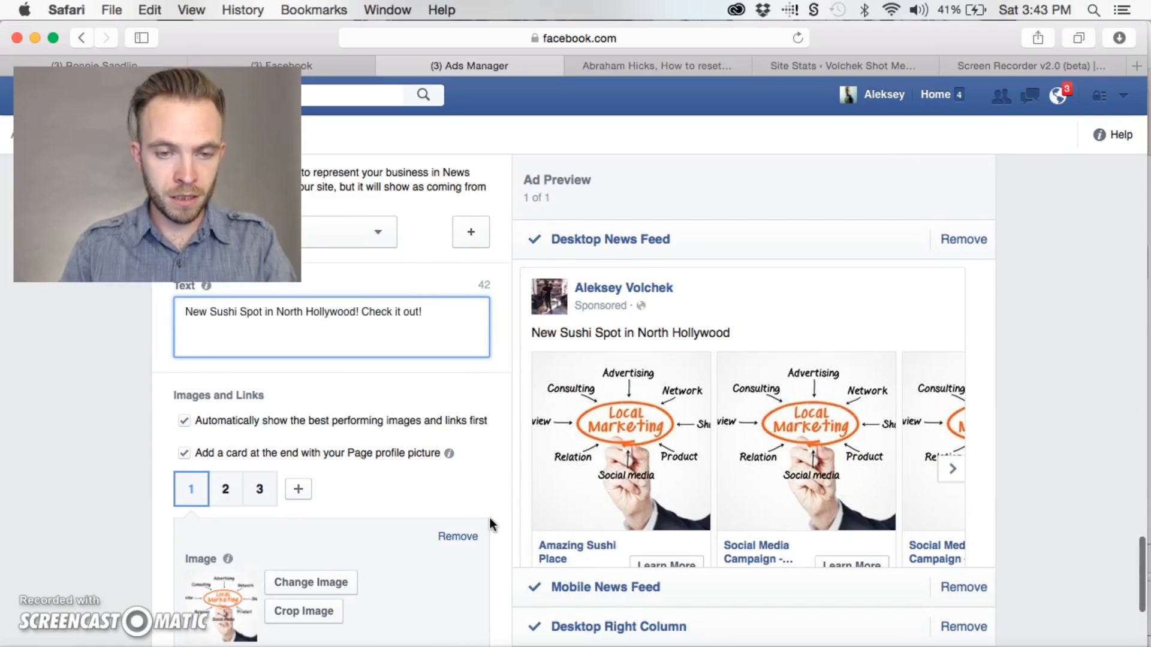
click(329, 532)
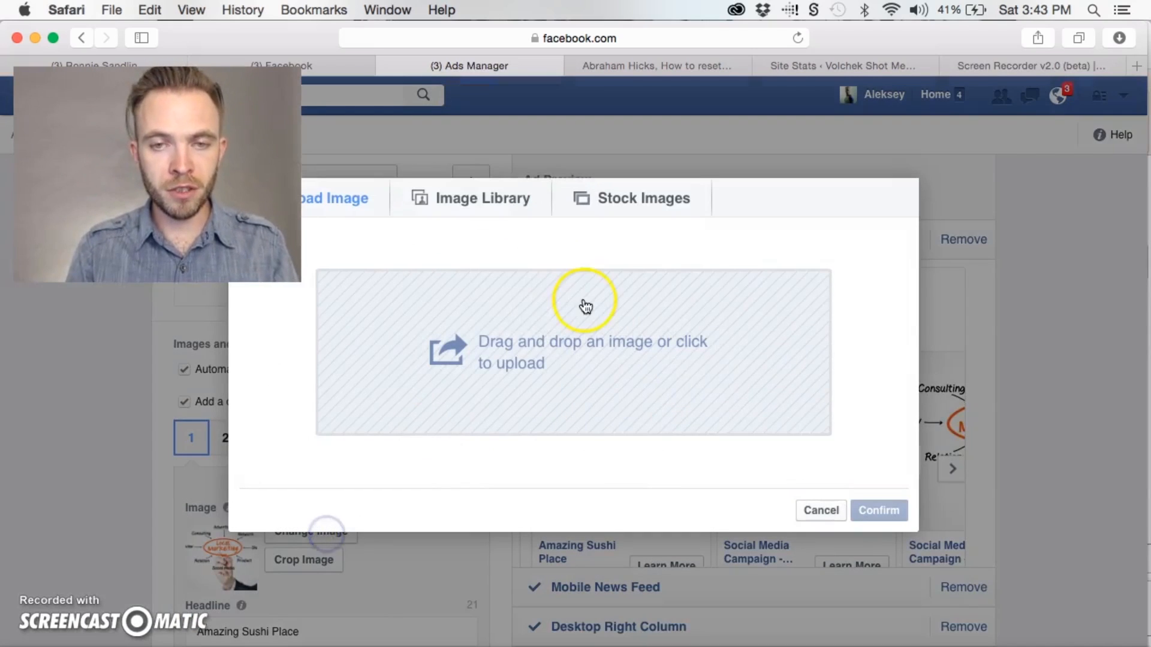
click(511, 196)
click(347, 199)
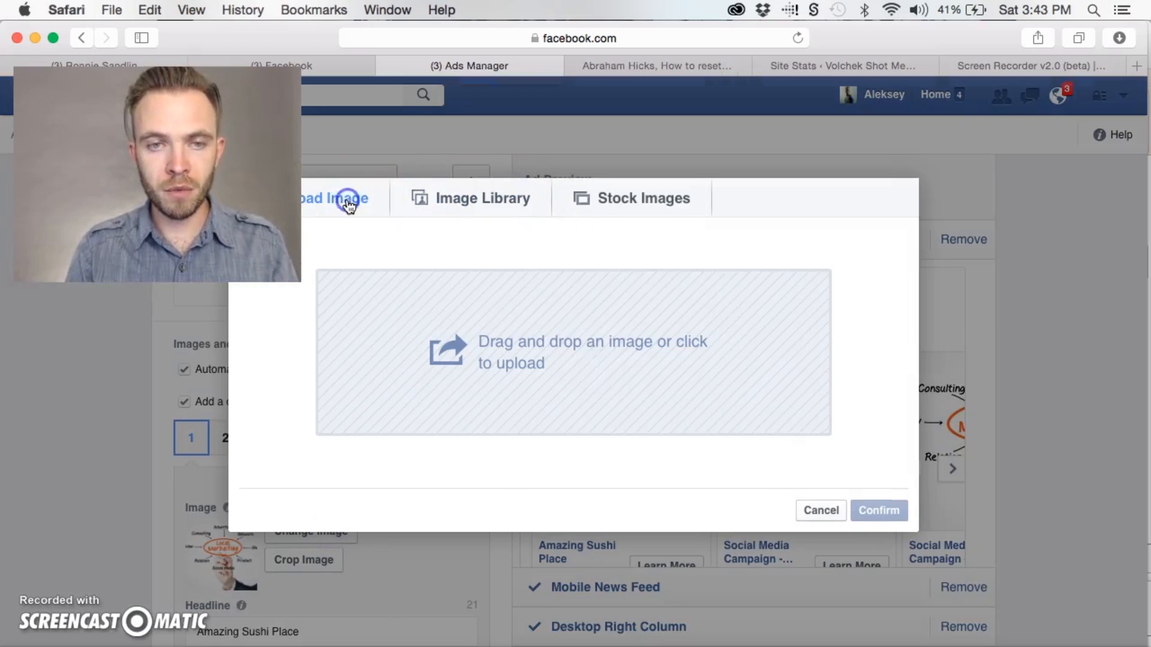
Switch to Finder and open the POI folder of sushi restaurant photos, starting from Busienss View
key(super+Tab)
key(super+Tab)
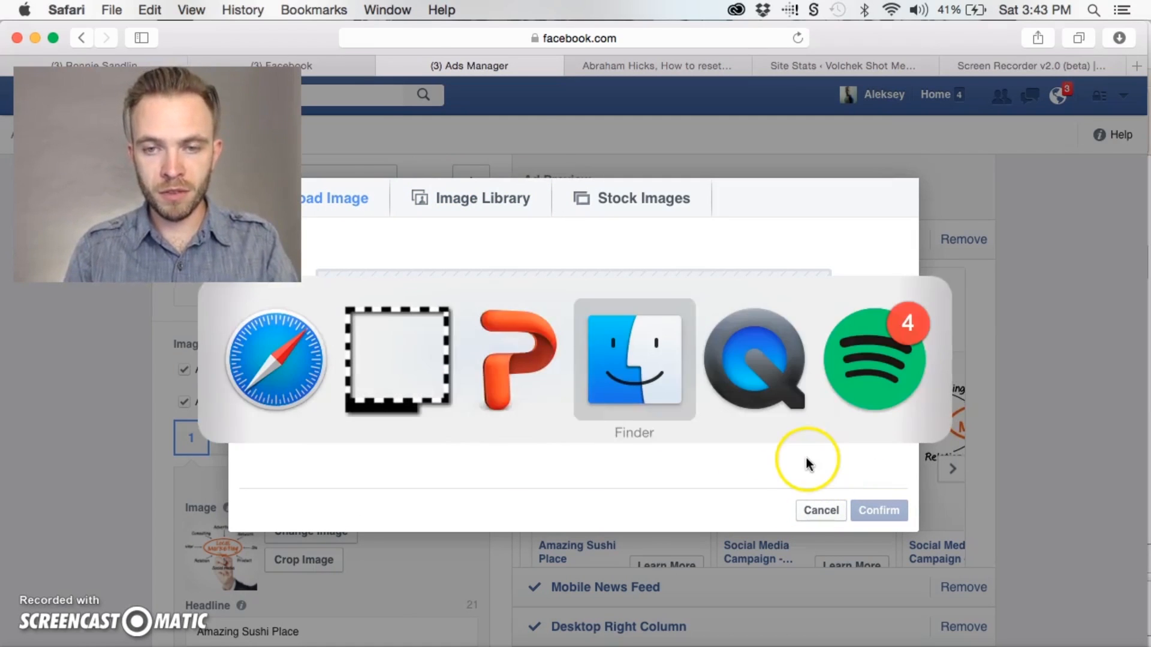
click(124, 9)
click(155, 31)
drag(315, 88, 688, 110)
click(600, 301)
scroll(752, 217, up, 3)
double_click(753, 222)
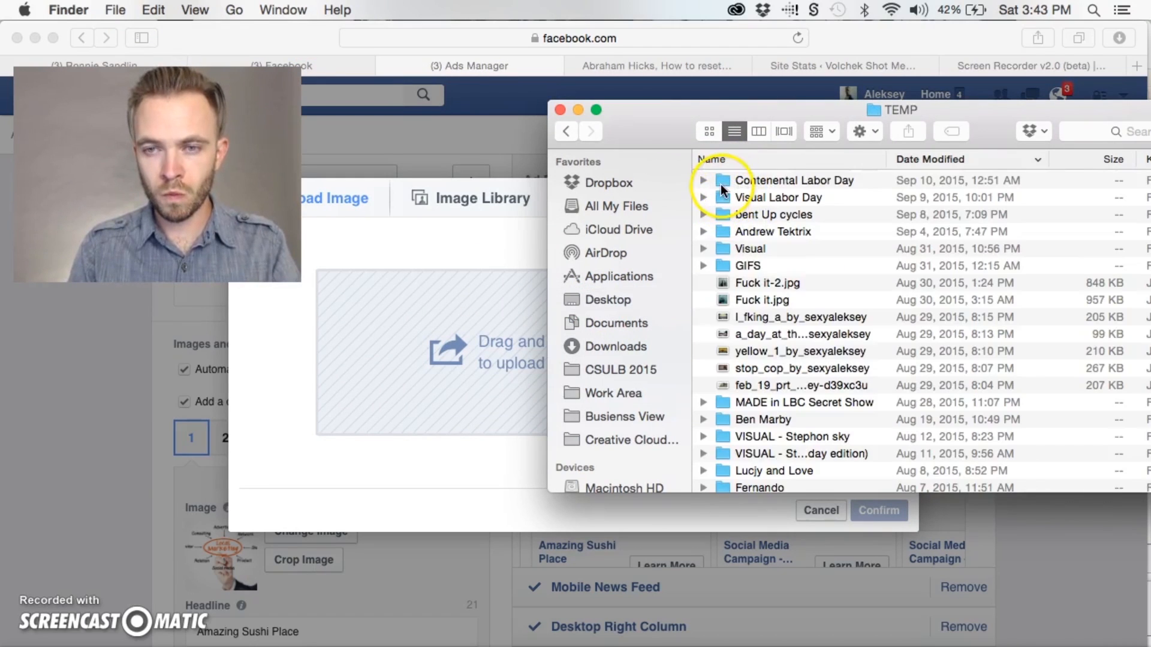
click(617, 393)
click(624, 416)
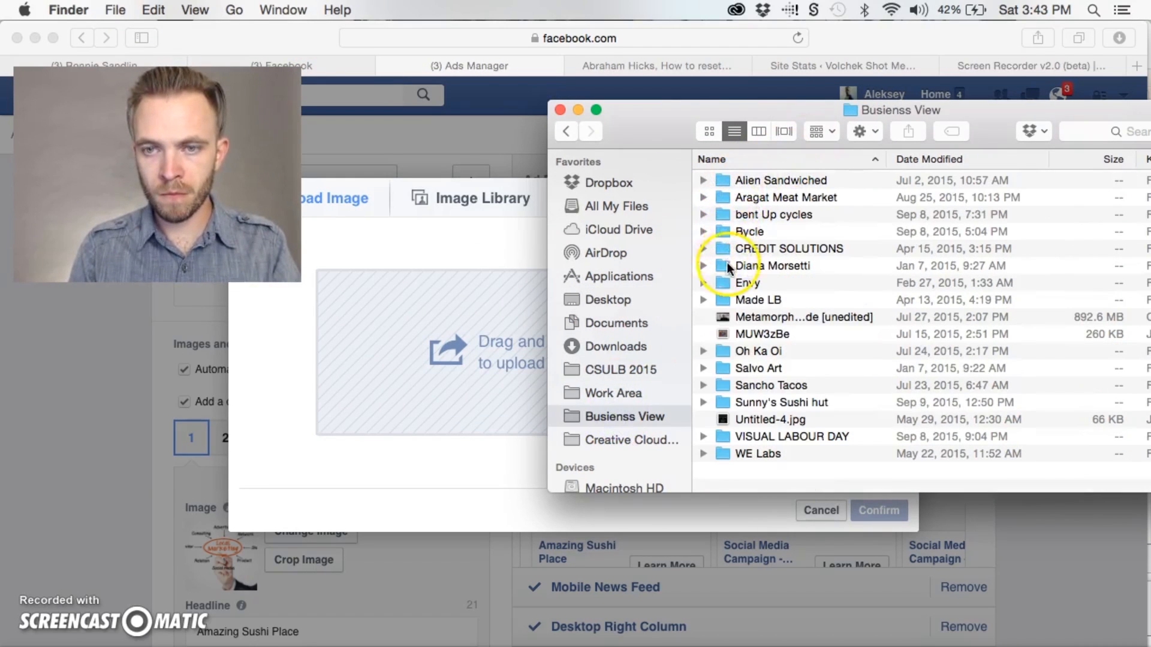
double_click(839, 180)
double_click(727, 199)
Preview the restaurant photos one after another, from DSC_0975.jpg through the sunnys sushi hut food shots
click(759, 179)
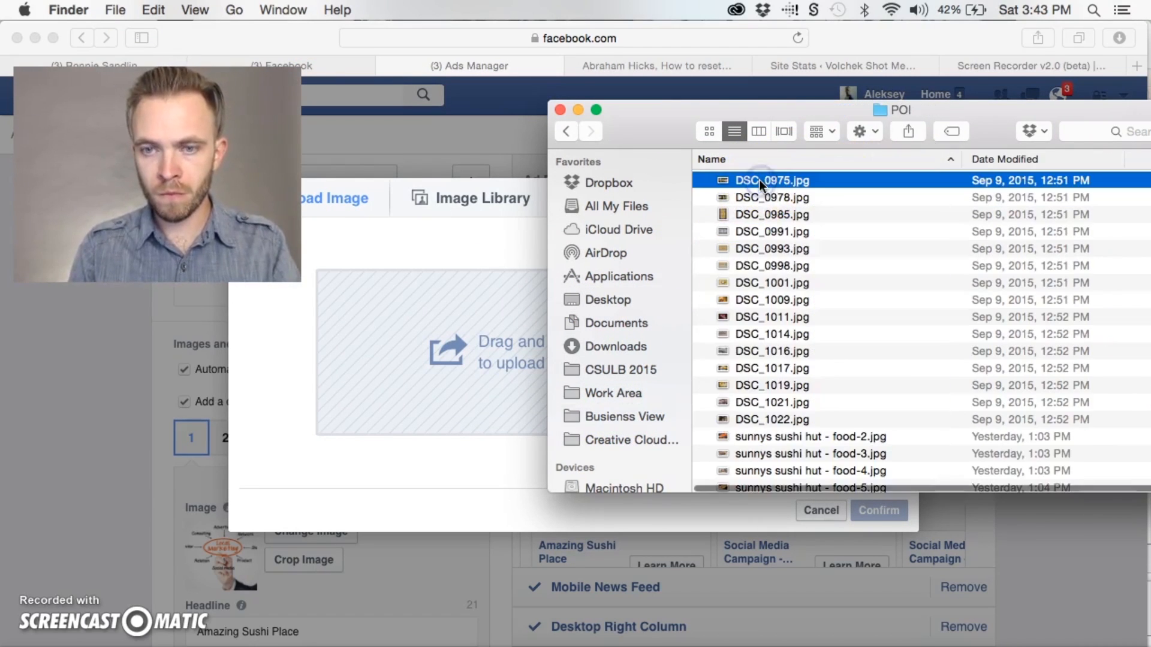
key(space)
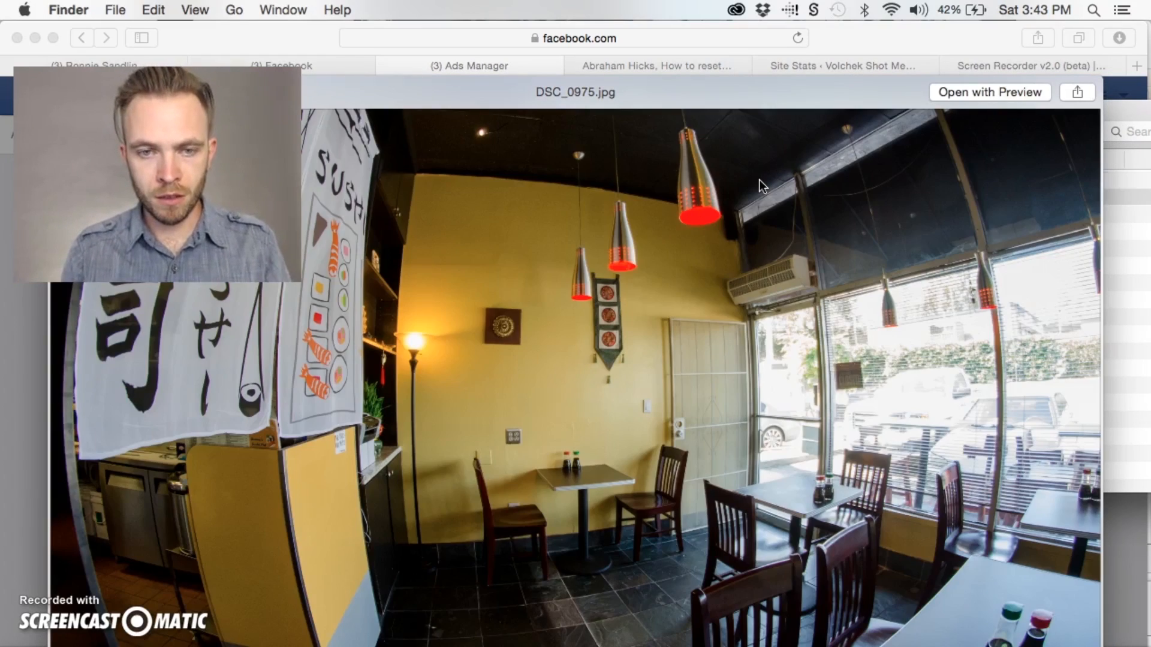
key(Down)
key(Down)
key(Down)
key(Down)
key(Down)
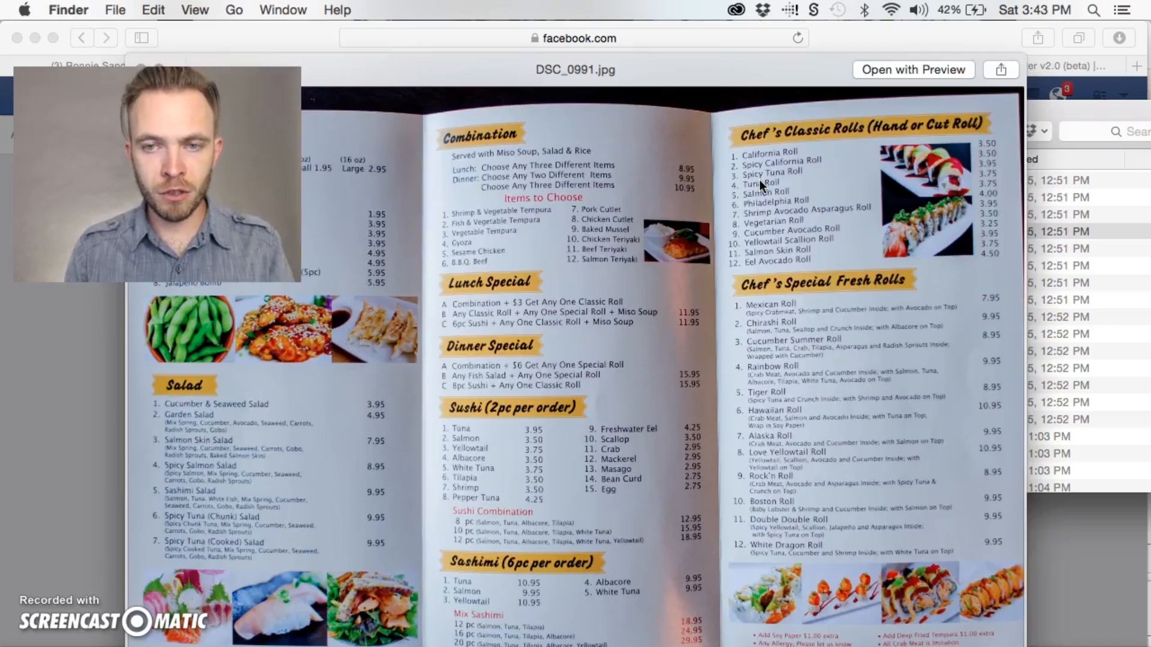
key(Down)
key(Down)
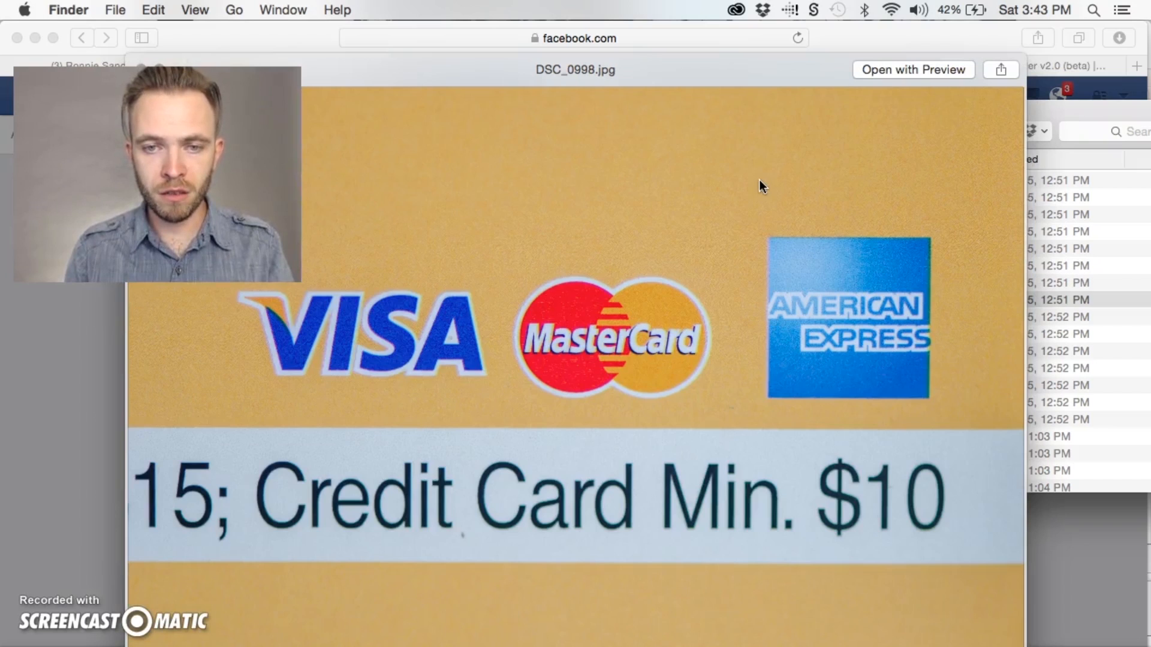
key(Down)
key(Down)
key(Down)
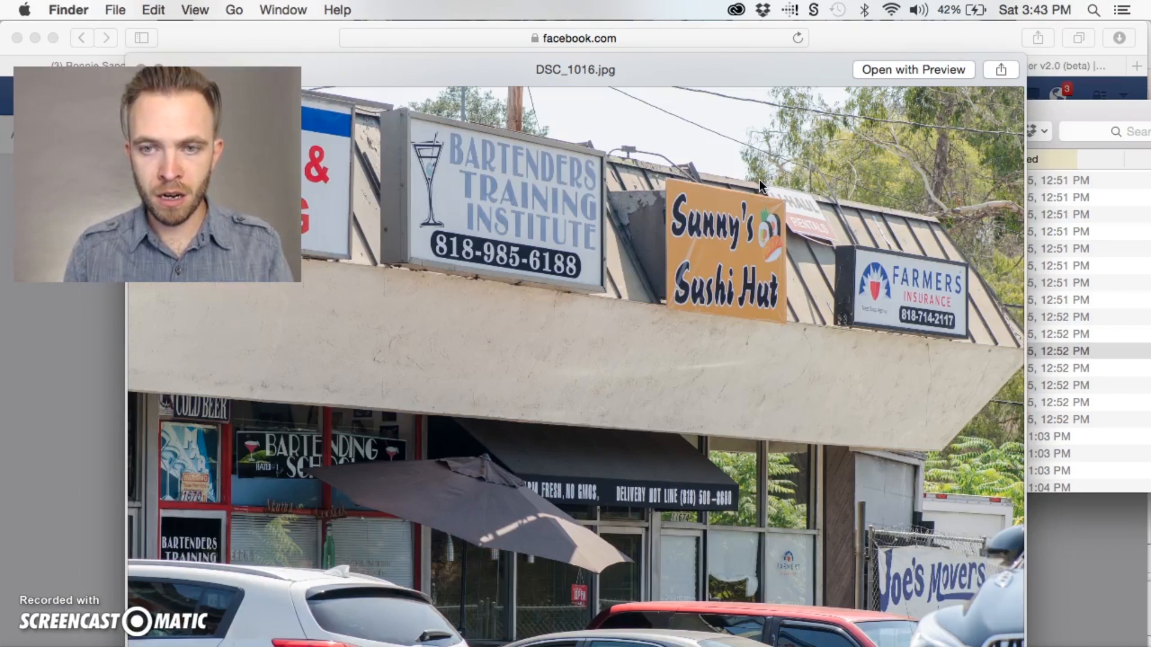
key(Down)
key(Down)
key(Down)
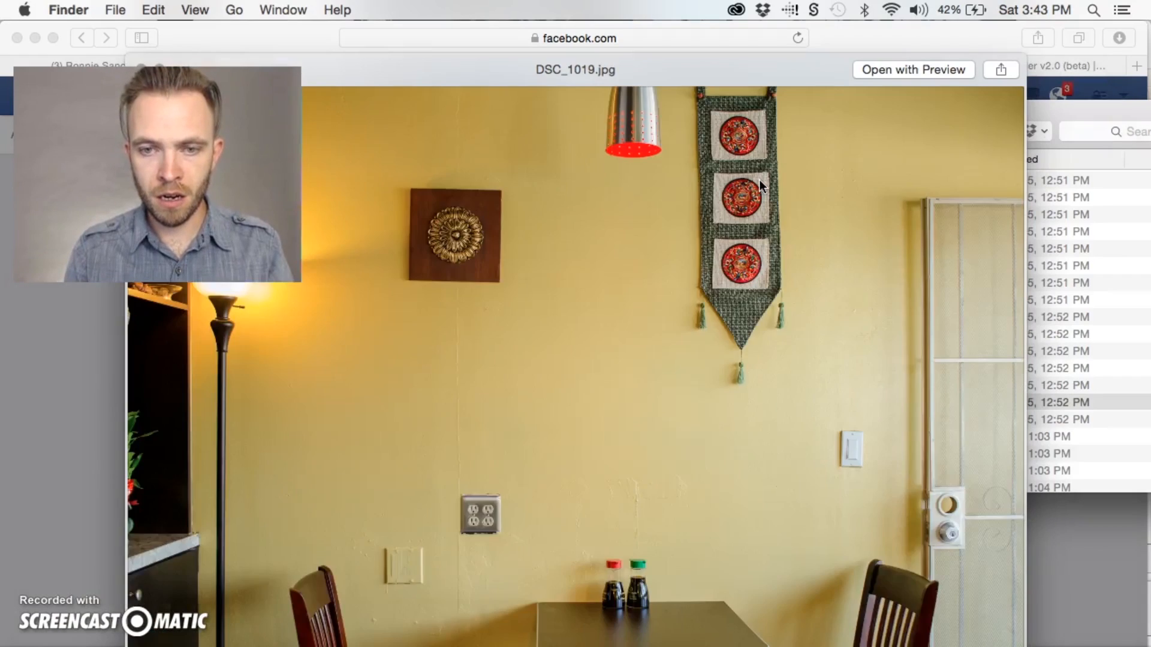
key(Down)
key(Down)
key(Down)
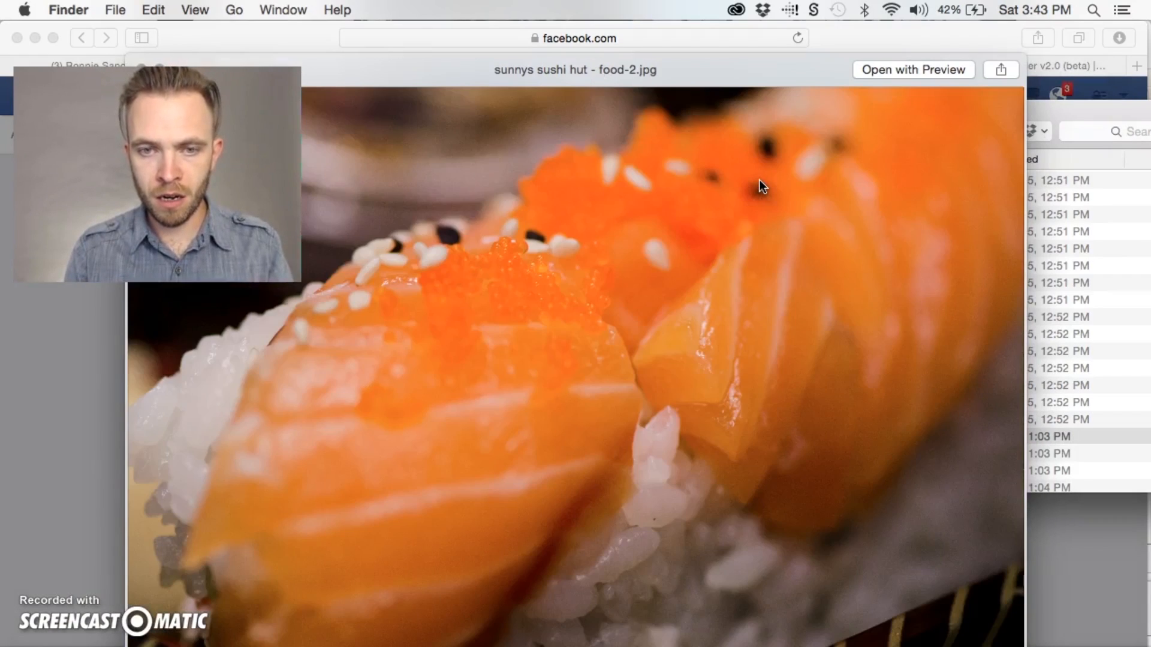
key(Down)
key(Up)
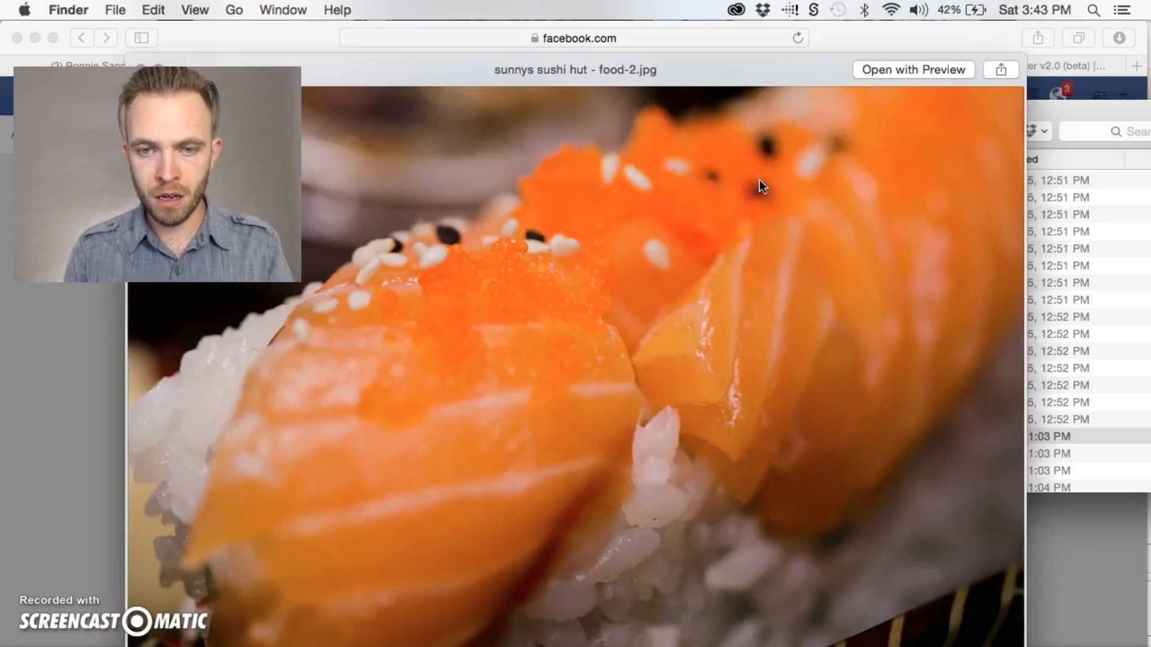
Upload "sunnys sushi hut - food-2.jpg" and confirm it as the first card's image
key(space)
drag(847, 436, 461, 327)
click(483, 231)
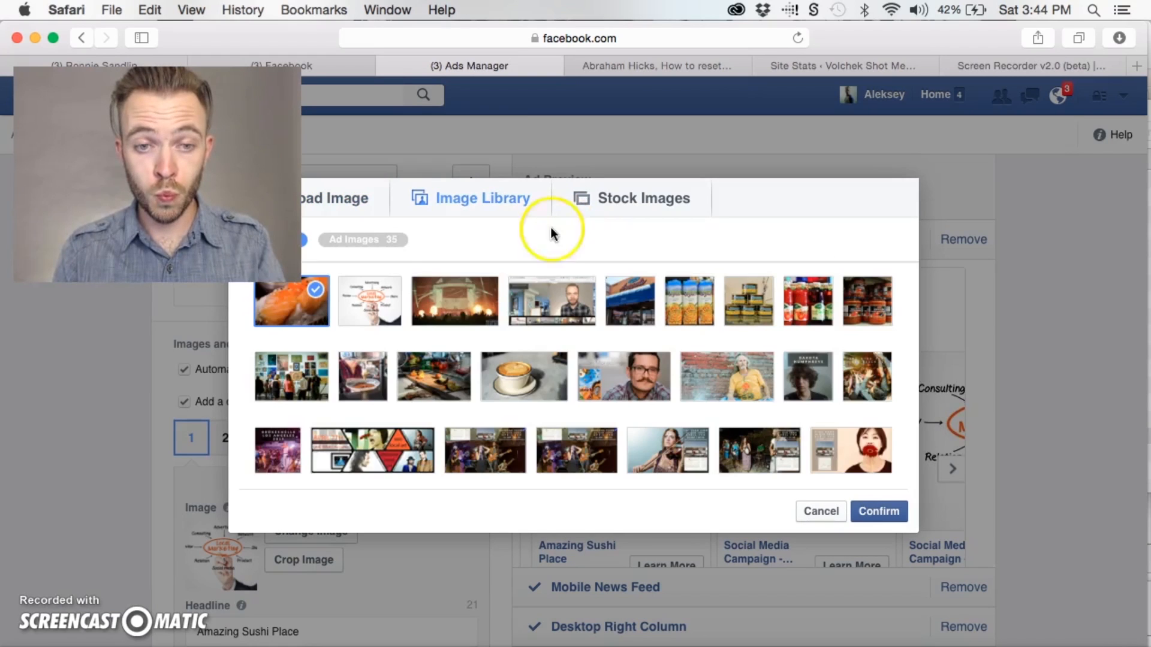
click(886, 511)
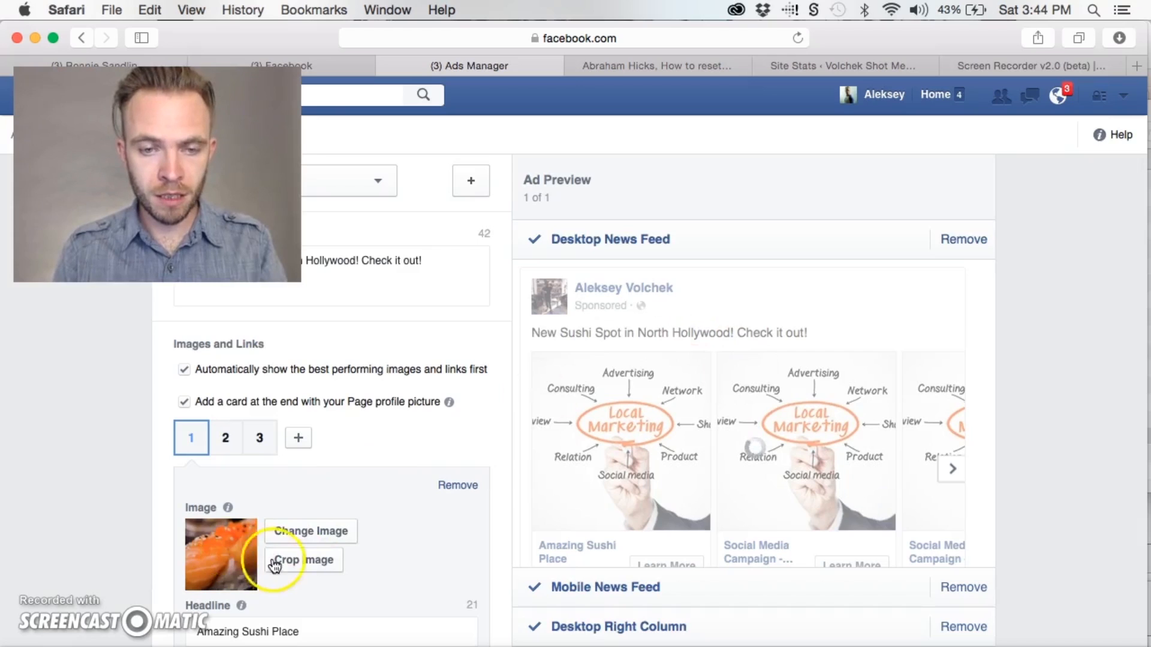
Crop the first card's image to the left part of the photo, framing the front salmon sushi piece
click(275, 565)
drag(532, 375, 419, 367)
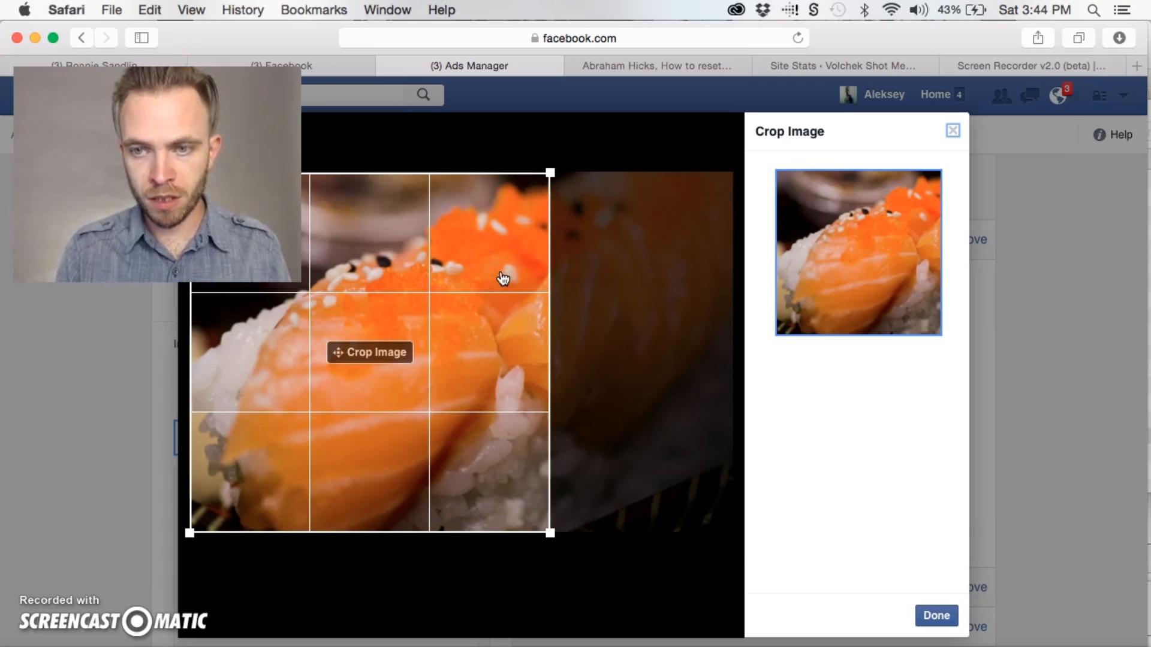
click(934, 616)
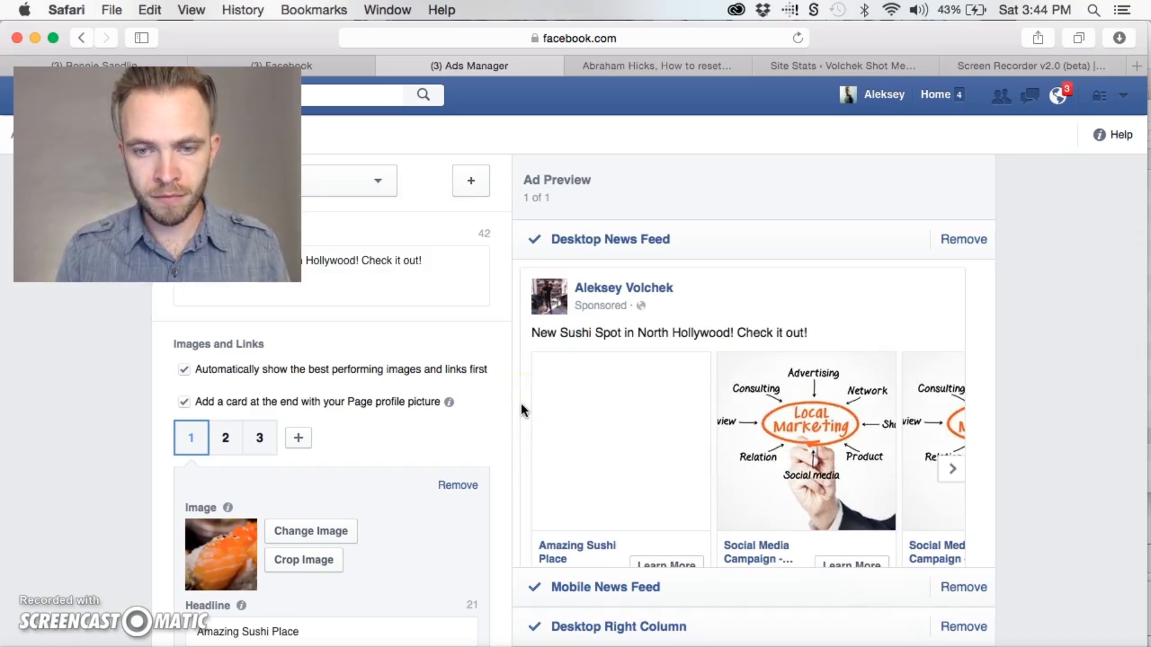
Open the image selection for the second card and switch back to the photo folder in Finder
click(226, 438)
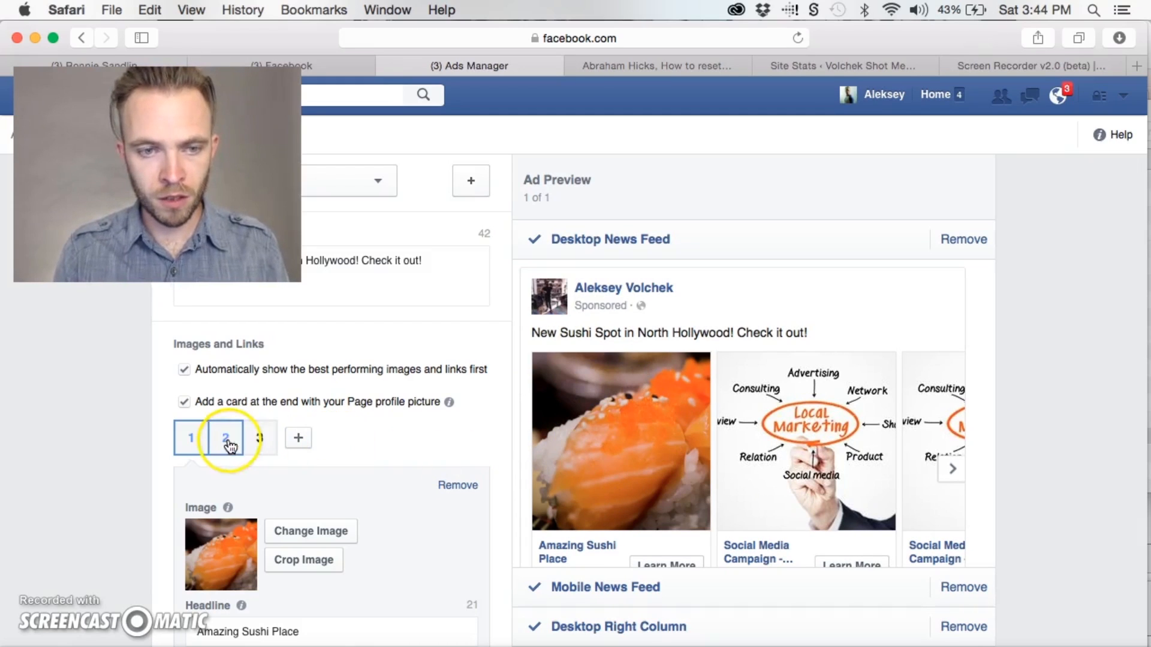
click(304, 531)
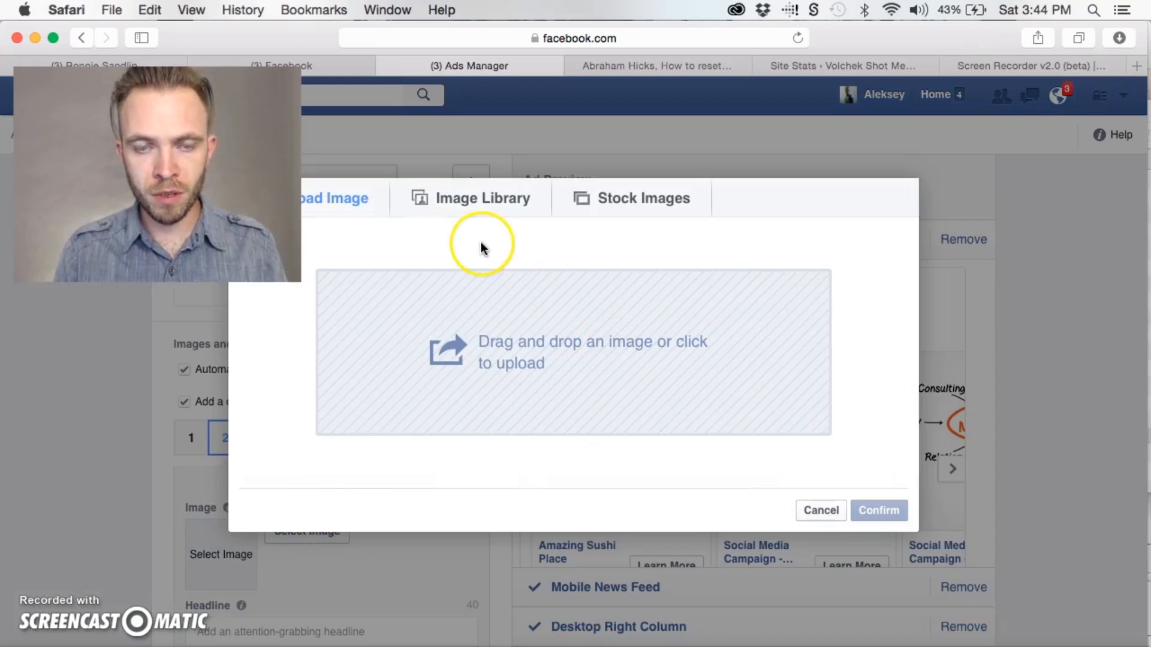
key(super+Tab)
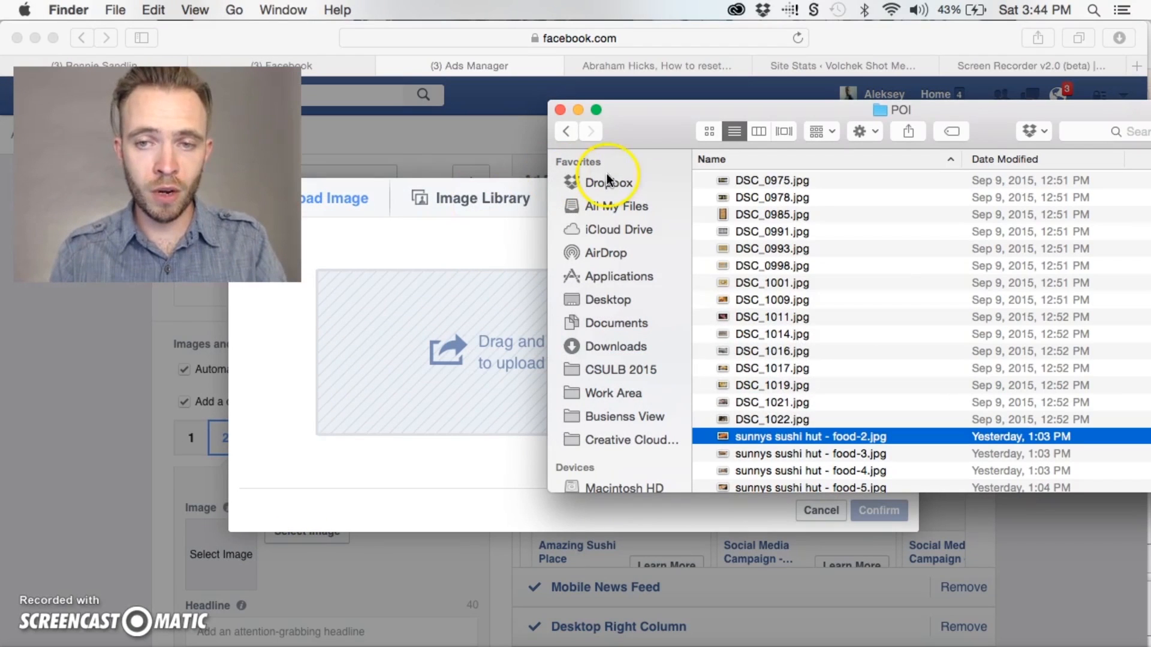
Preview the photos around DSC_1021.jpg, going back as far as DSC_1014.jpg, to compare candidates for the second card
click(769, 402)
key(space)
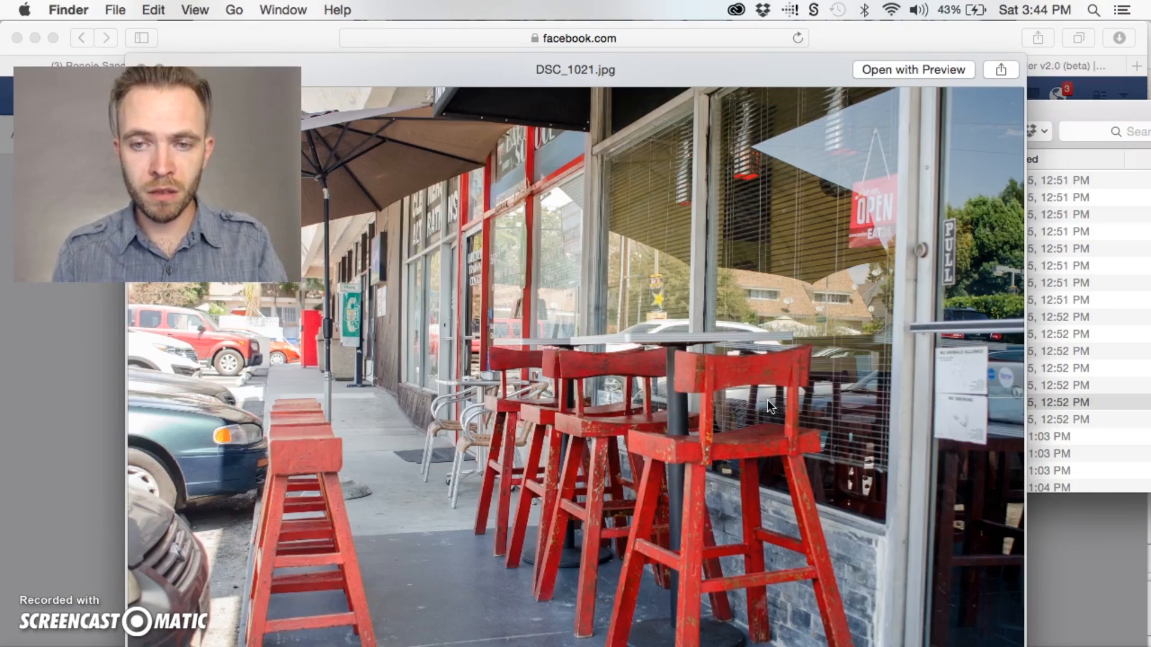
key(Down)
key(Down)
key(Down)
key(Up)
key(Up)
key(Up)
key(Up)
key(Up)
key(Up)
key(Up)
key(Up)
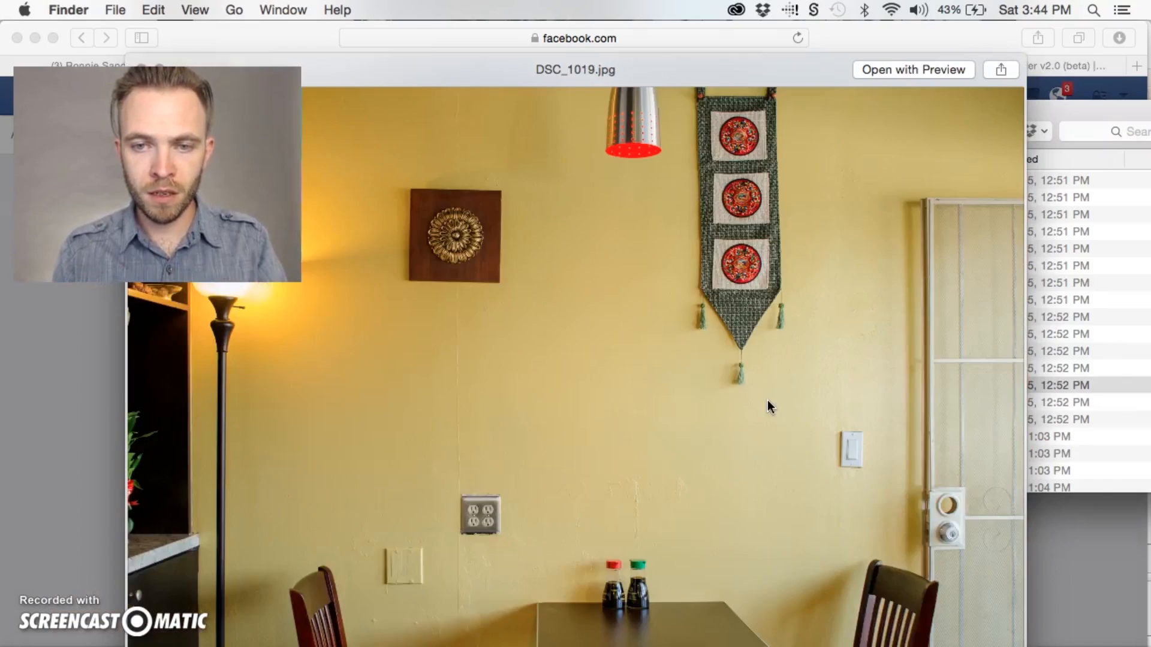
key(Up)
key(Up)
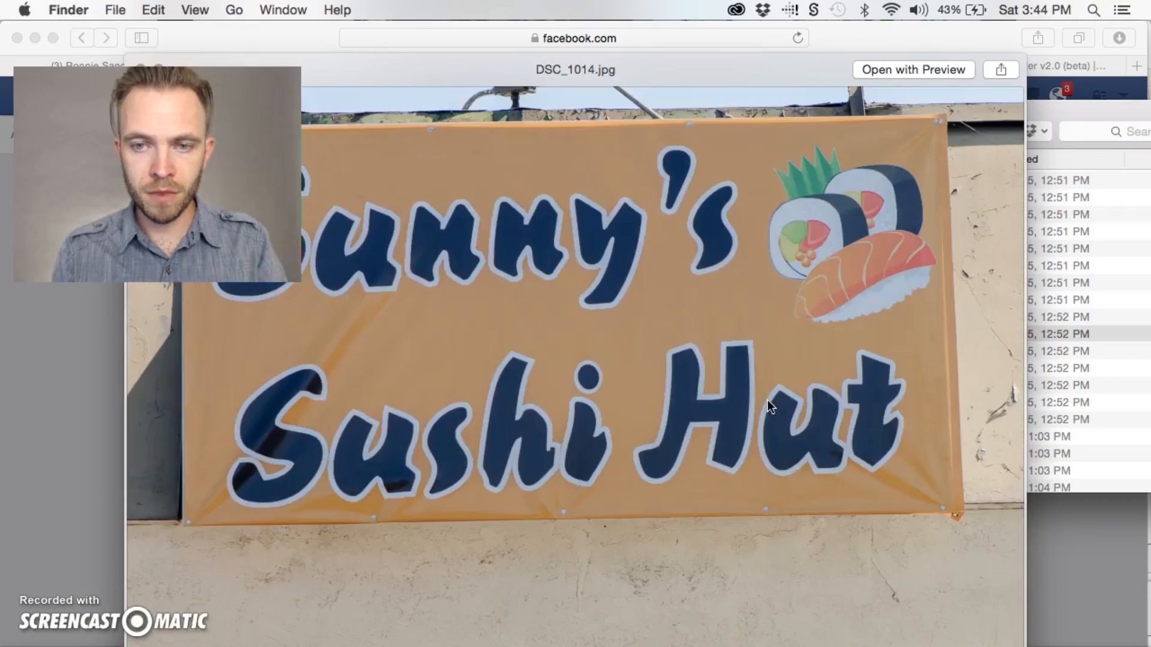
Upload the storefront photo DSC_1016.jpg and confirm it from the image library as the second card's image
key(space)
drag(836, 350, 473, 339)
click(460, 241)
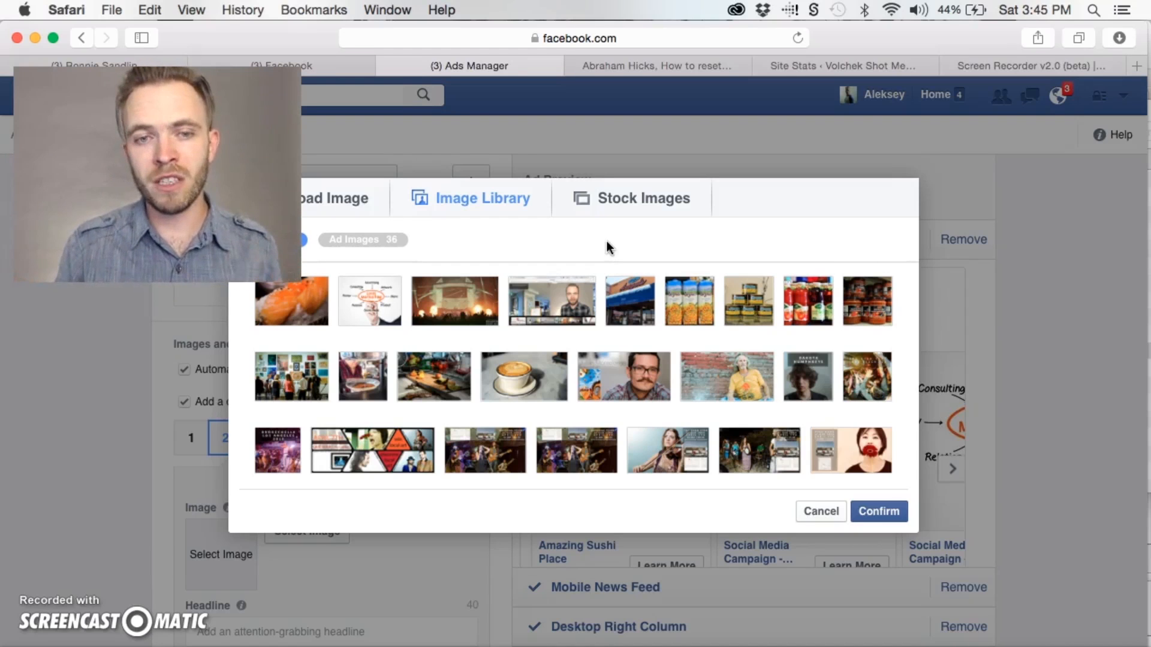
click(347, 198)
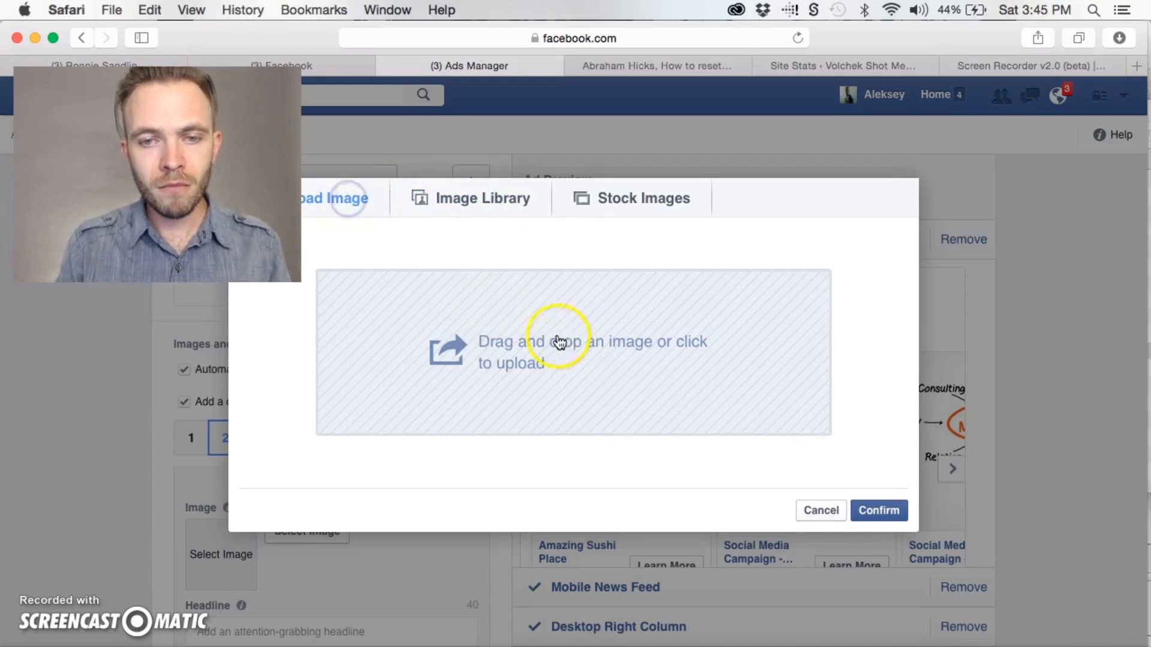
click(461, 200)
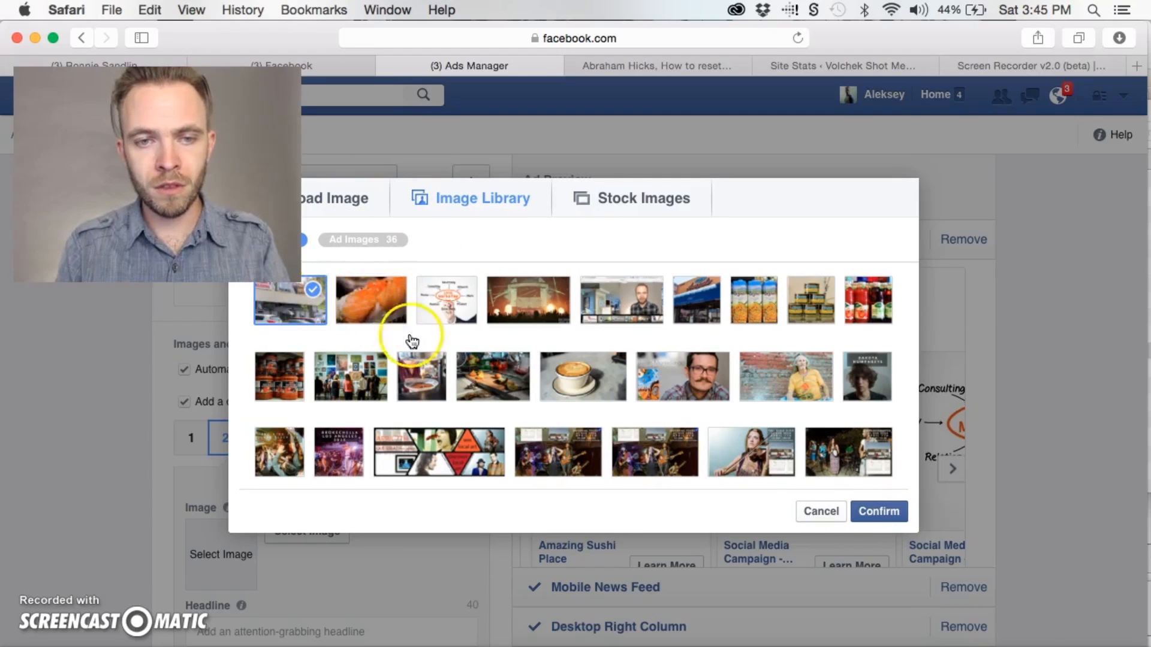
click(879, 511)
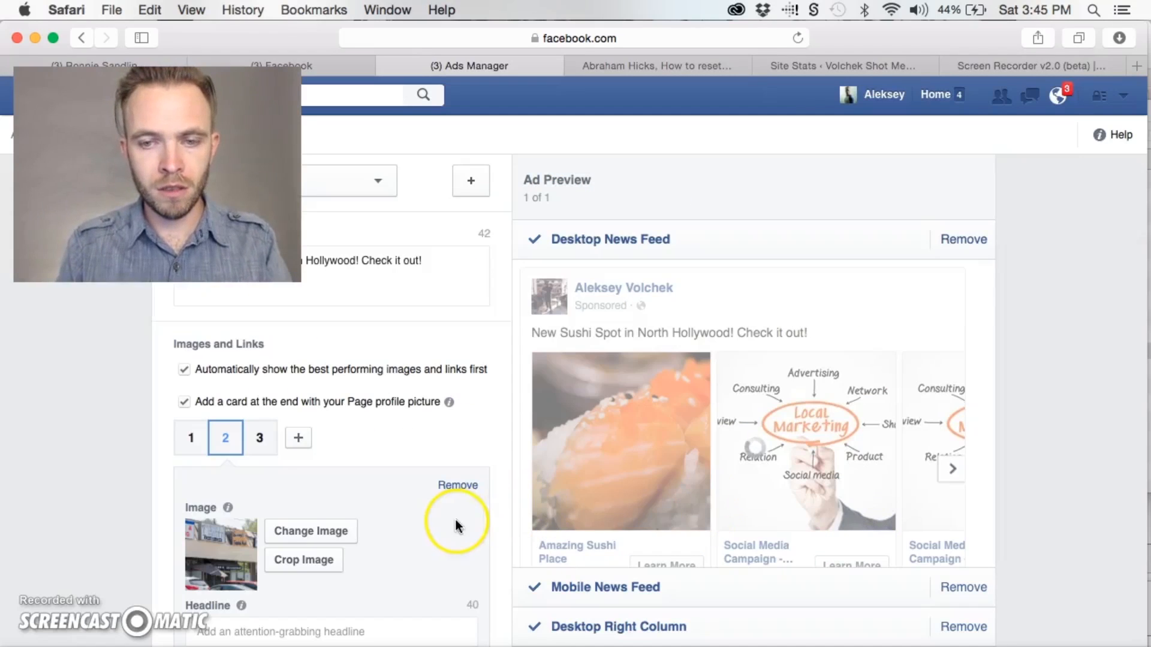
Crop the second card's storefront image toward its right side, keeping the Sunny's Sushi Hut sign in the frame
click(314, 560)
drag(578, 337, 642, 339)
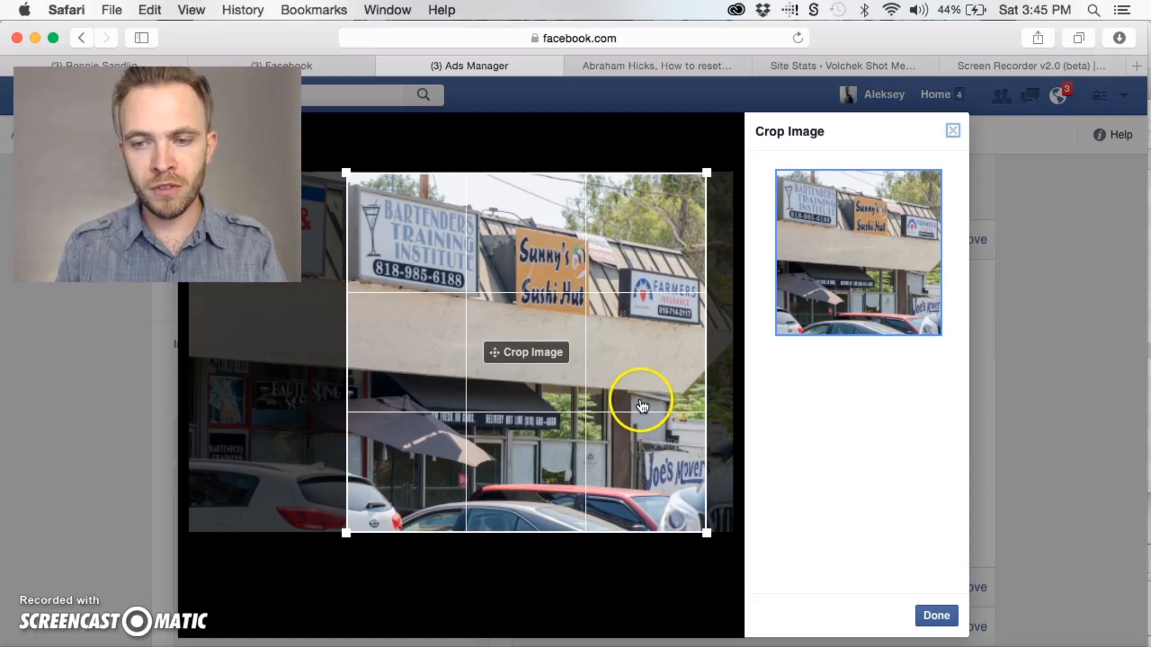
click(933, 615)
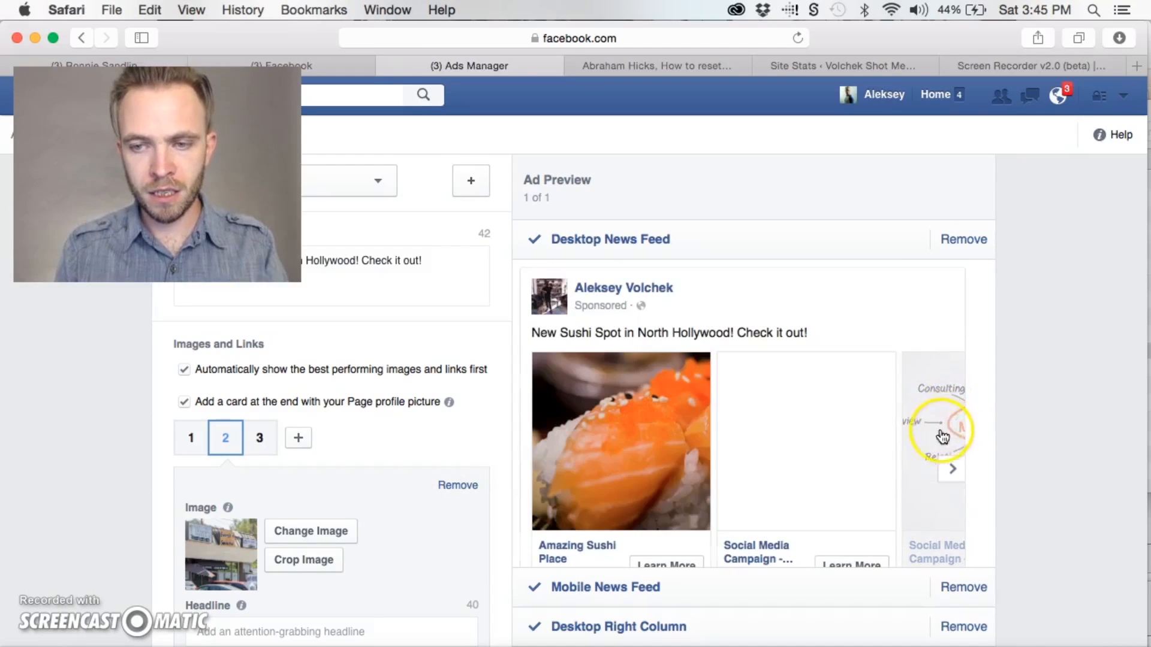
Open the image selection for the third card and preview "sunnys sushi hut - food-6.jpg" in Finder
click(259, 438)
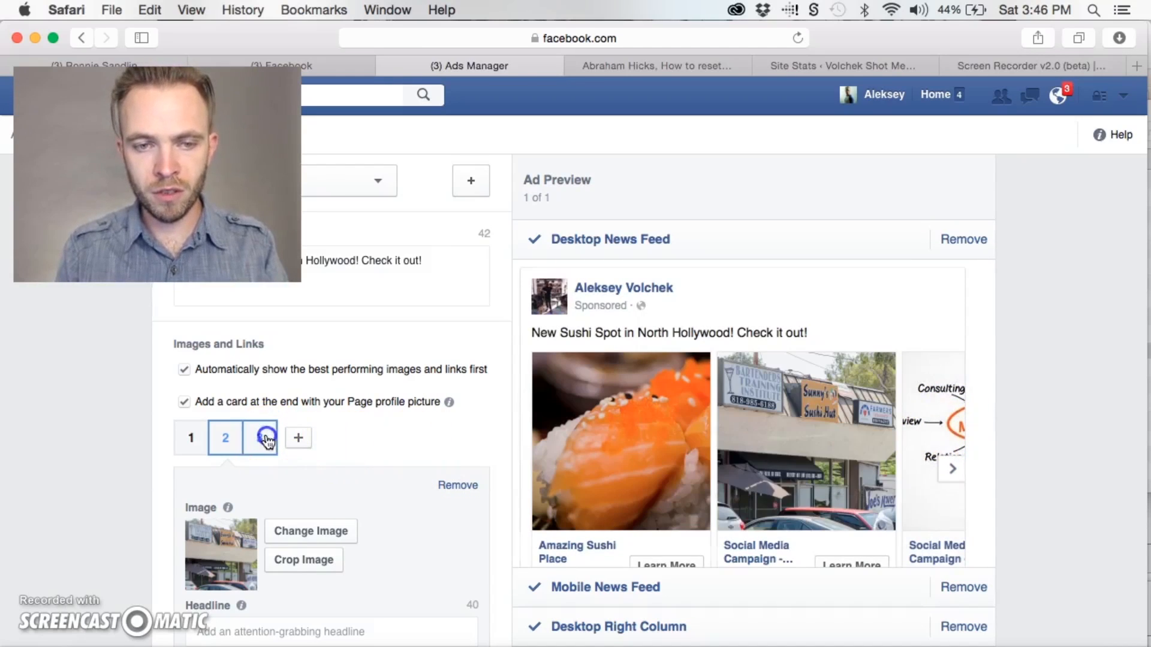
click(296, 533)
key(super+Tab)
scroll(818, 407, down, 2)
click(814, 445)
key(space)
key(space)
Upload "sunnys sushi hut - food-6.jpg" and choose it from the image library for the third card
drag(737, 450, 444, 228)
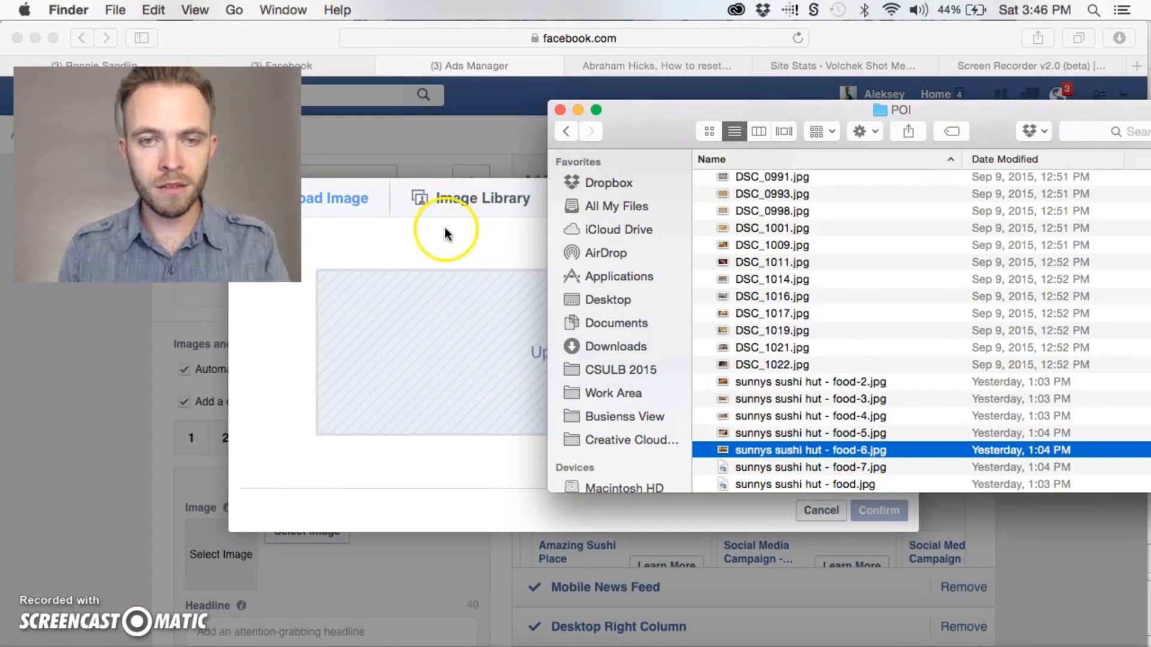
click(446, 231)
click(347, 188)
click(457, 204)
double_click(309, 309)
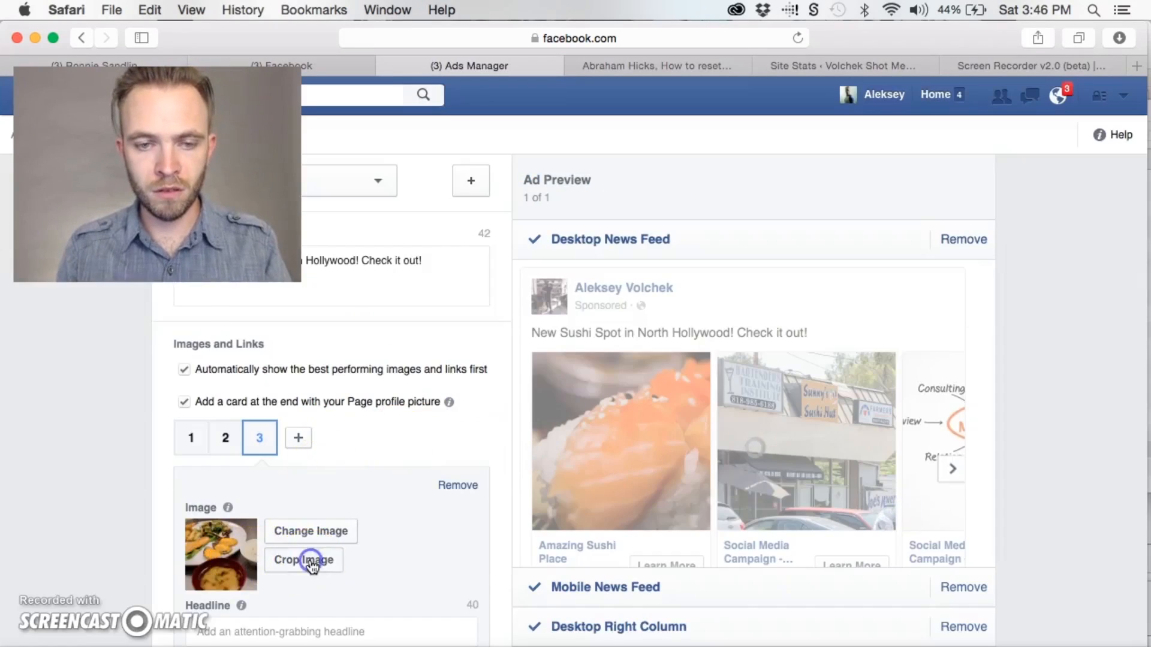
Shift the crop of the third card's food image toward the photo's left side and apply it
click(303, 558)
drag(522, 335, 491, 335)
click(938, 617)
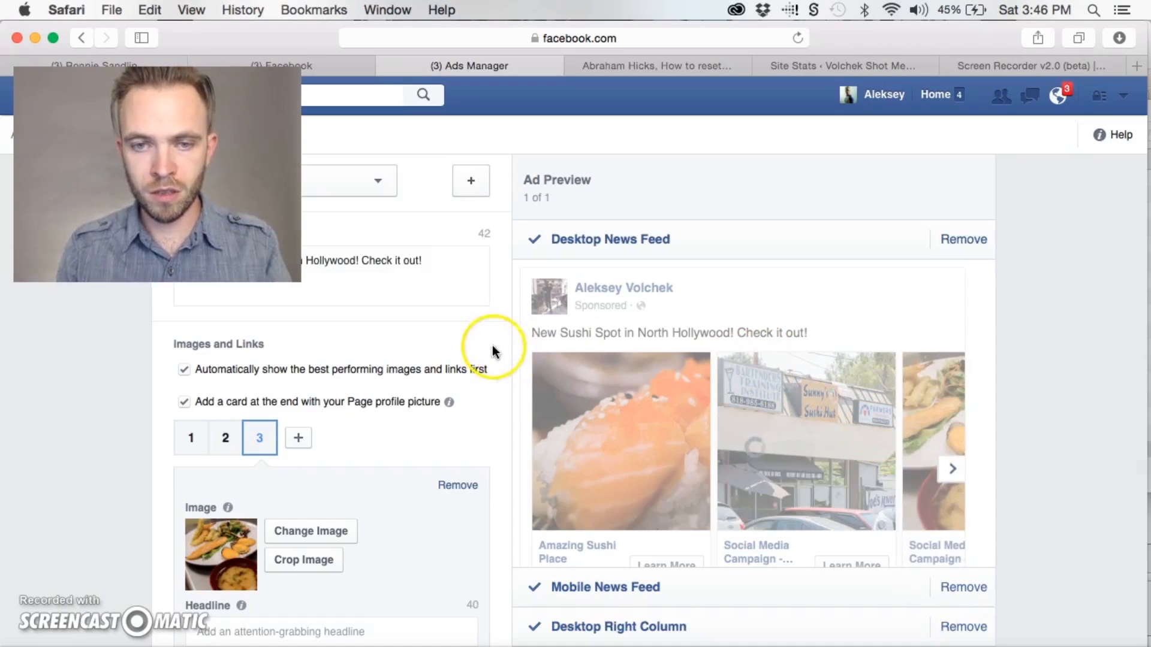
scroll(628, 473, down, 1)
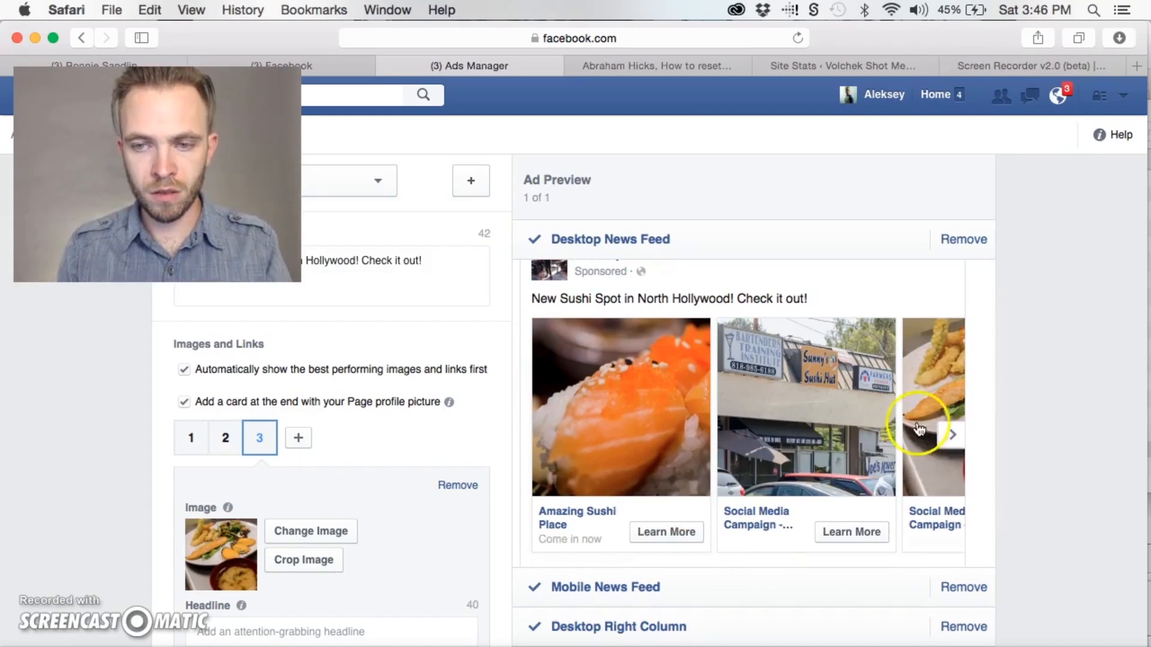
Advance the desktop news feed preview to the third card and add a fourth card to the ad
click(947, 435)
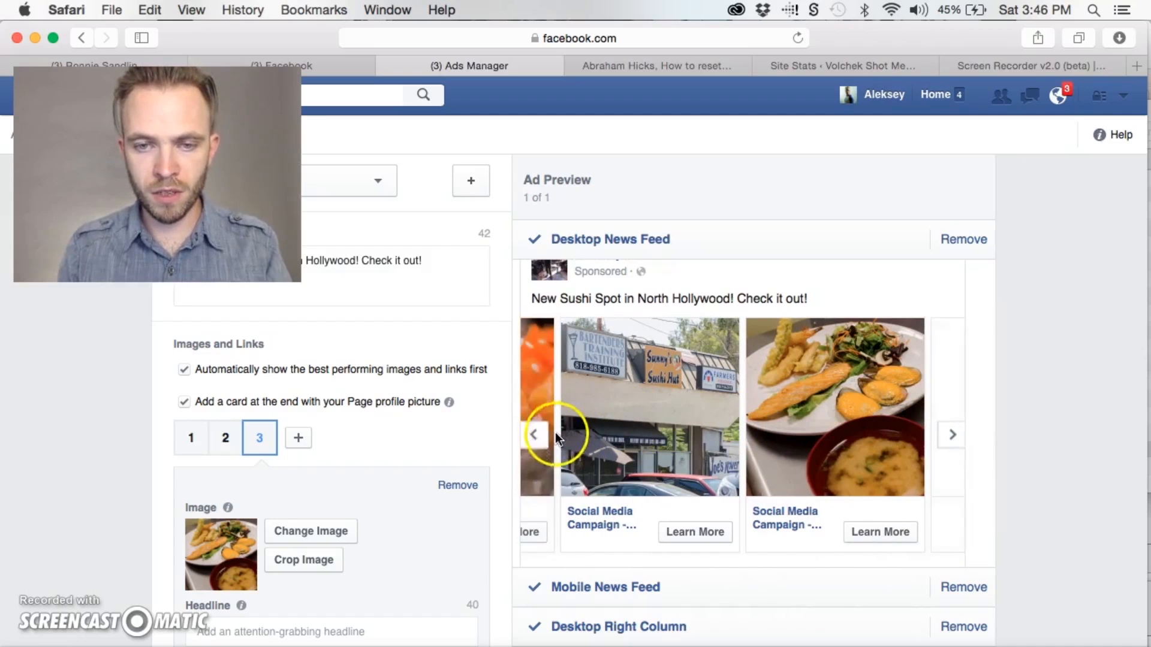
click(298, 439)
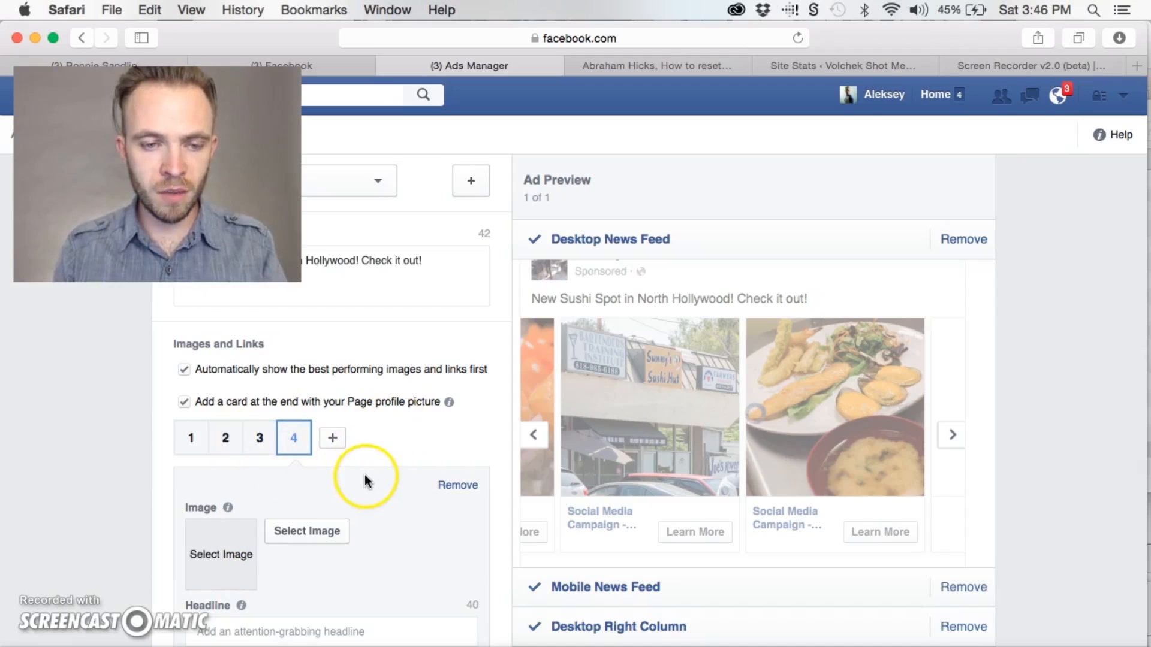
Examine the first card's headline, description and destination URL, as well as the ad's call-to-action setting
scroll(365, 478, down, 2)
click(192, 367)
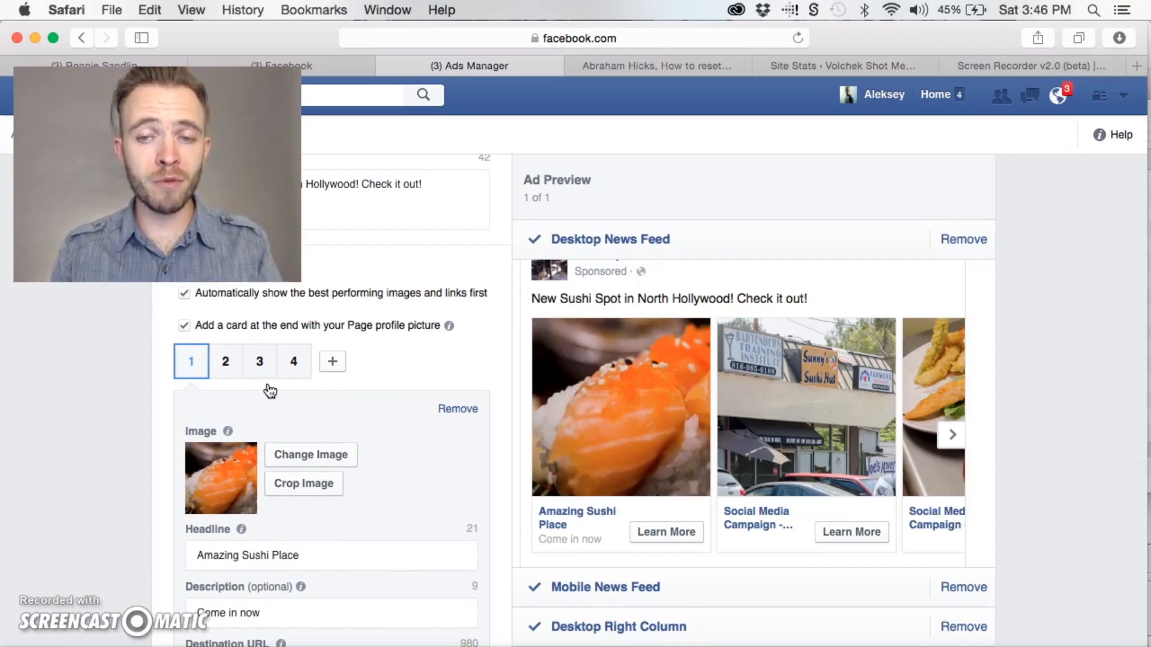
scroll(372, 431, down, 2)
scroll(373, 430, down, 1)
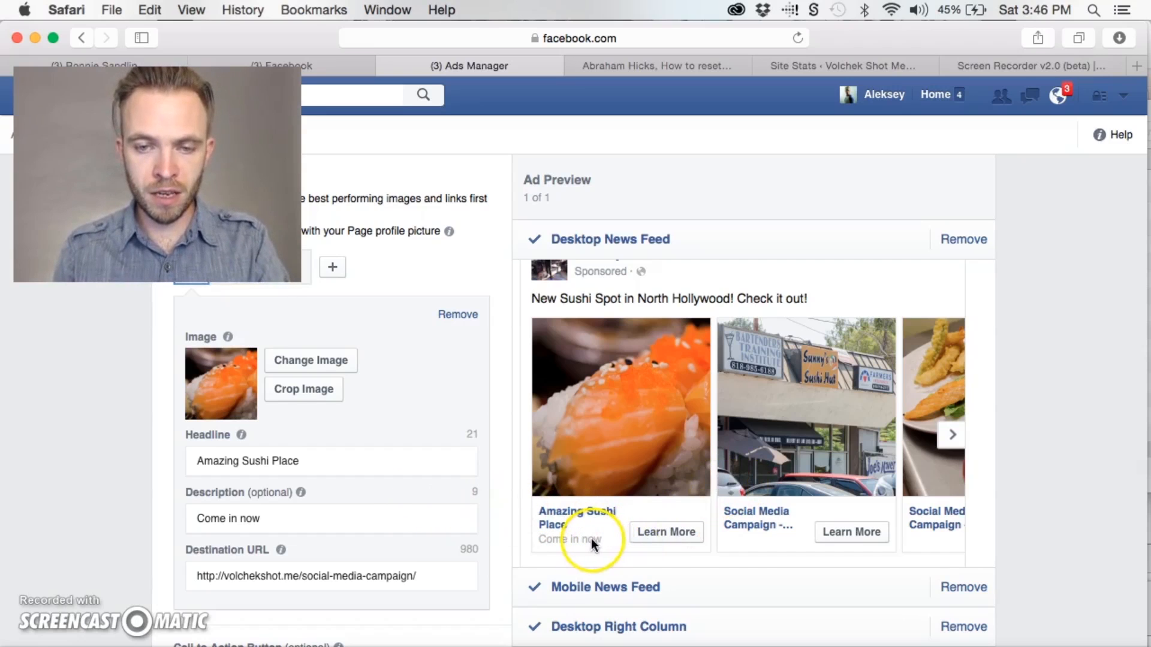
scroll(477, 550, down, 1)
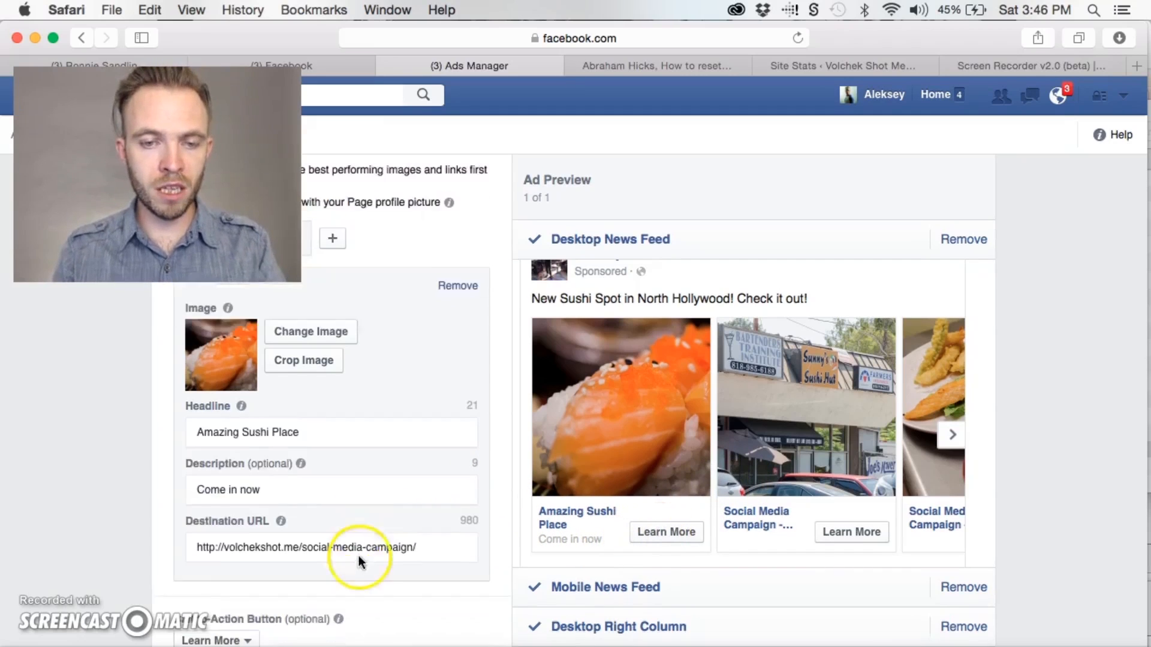
click(428, 546)
drag(428, 546, 152, 544)
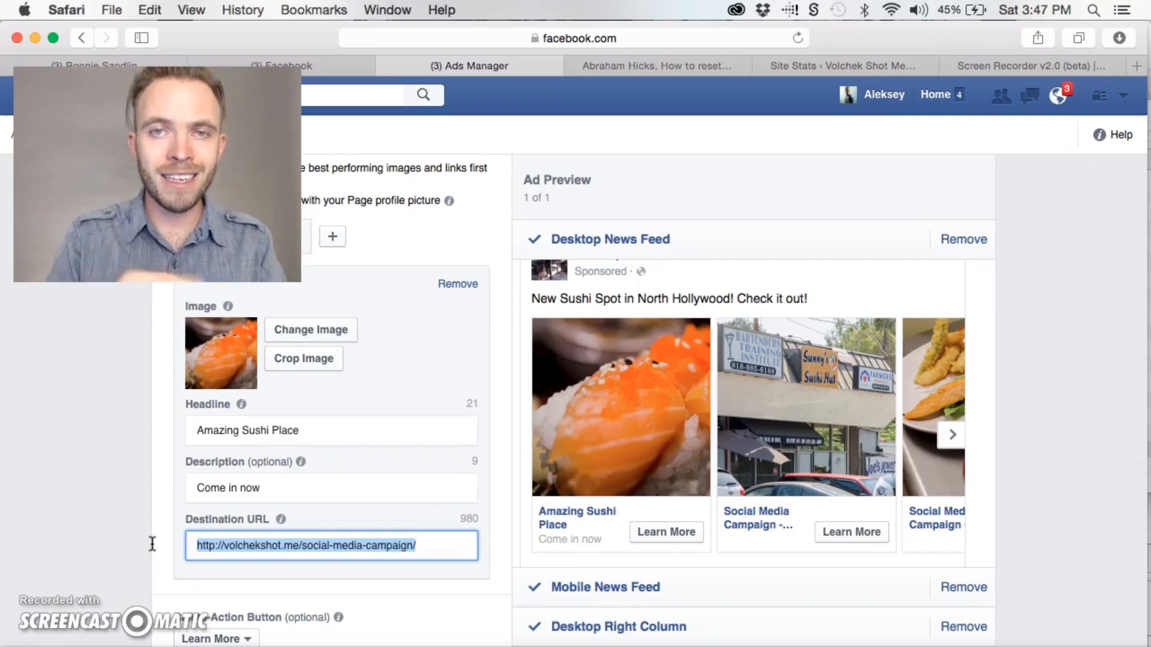
click(160, 510)
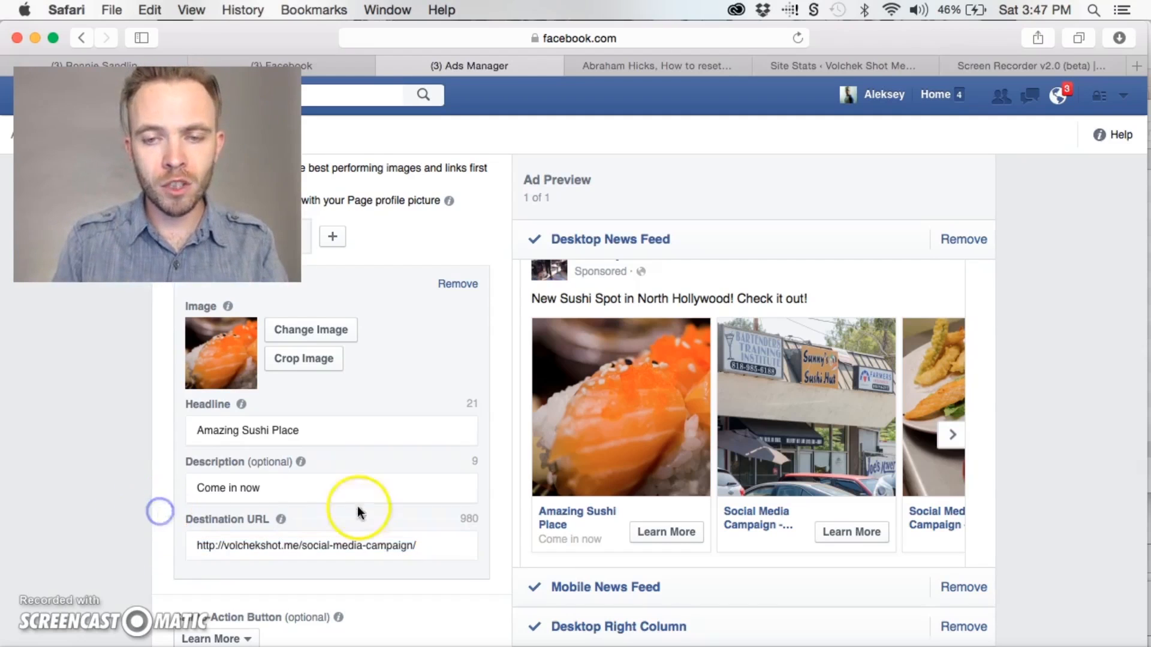
scroll(497, 516, down, 3)
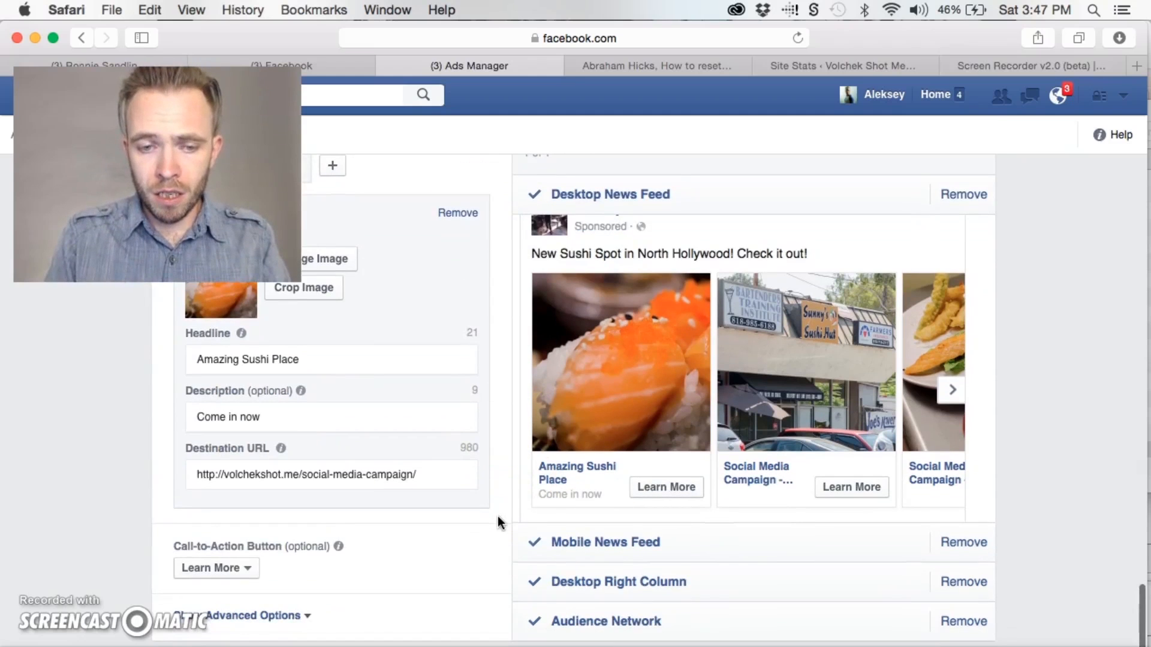
scroll(498, 516, up, 2)
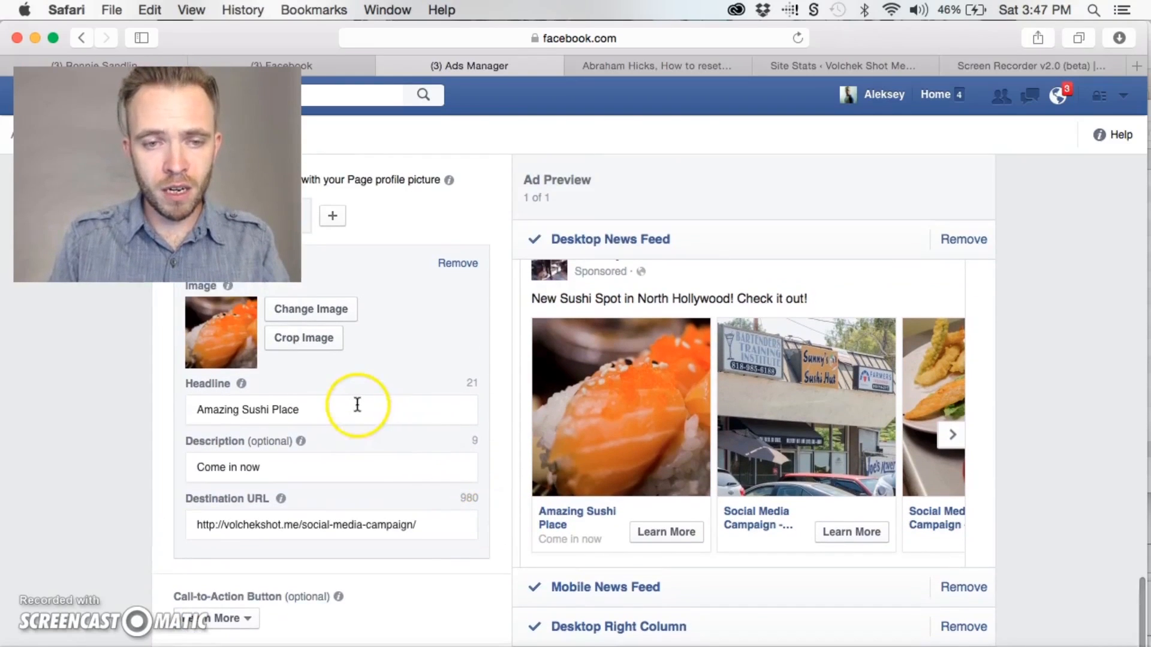
scroll(336, 329, up, 3)
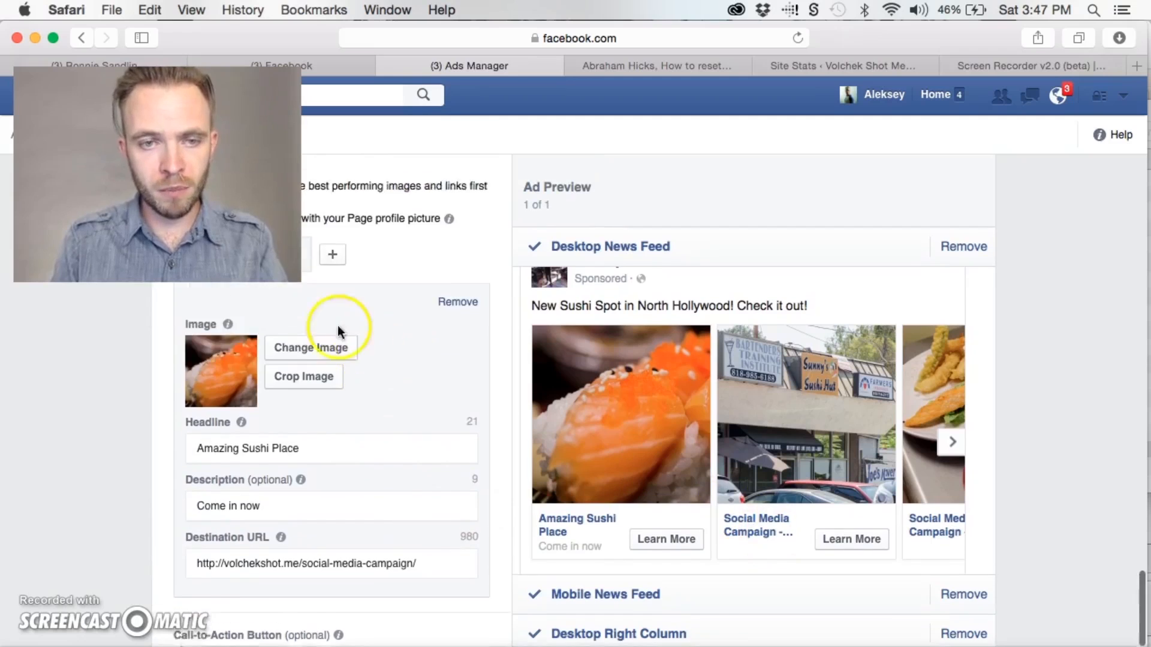
Give the second card the headline "Located next to 7-11" and the description "New Sushi Spot! Hot"
click(228, 300)
click(358, 497)
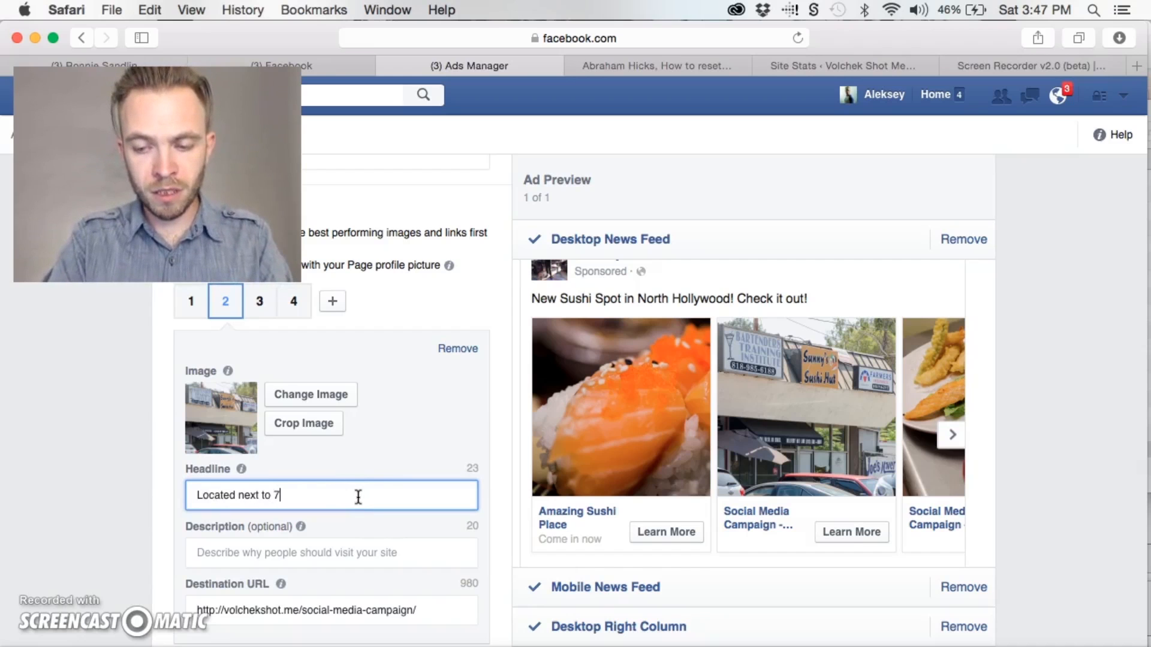
click(346, 552)
text(New Sushi. Best in town)
click(338, 610)
drag(318, 554, 257, 552)
key(BackSpace)
key(BackSpace)
key(BackSpace)
text(Spot! Hot)
click(113, 525)
scroll(113, 525, down, 3)
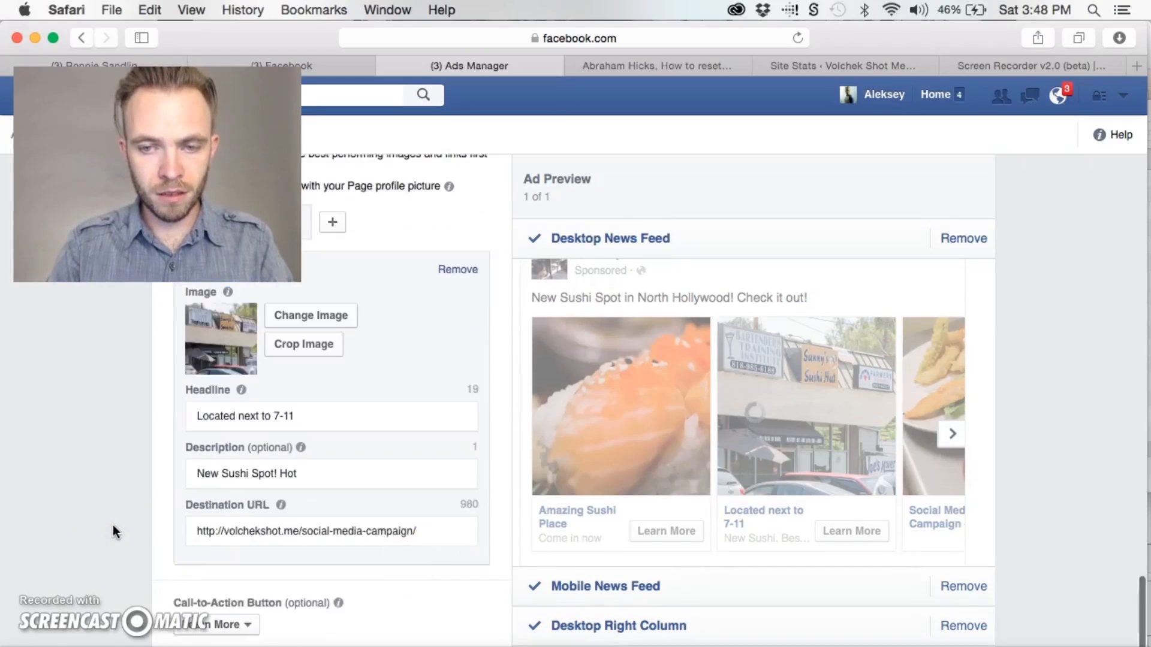
Give the third card the headline "Lunch Special" and the description "$8.99 coupon inside"
scroll(326, 226, up, 3)
click(259, 298)
click(342, 490)
text(Lunch Special)
click(298, 545)
text($8.99 coupon inside)
click(128, 505)
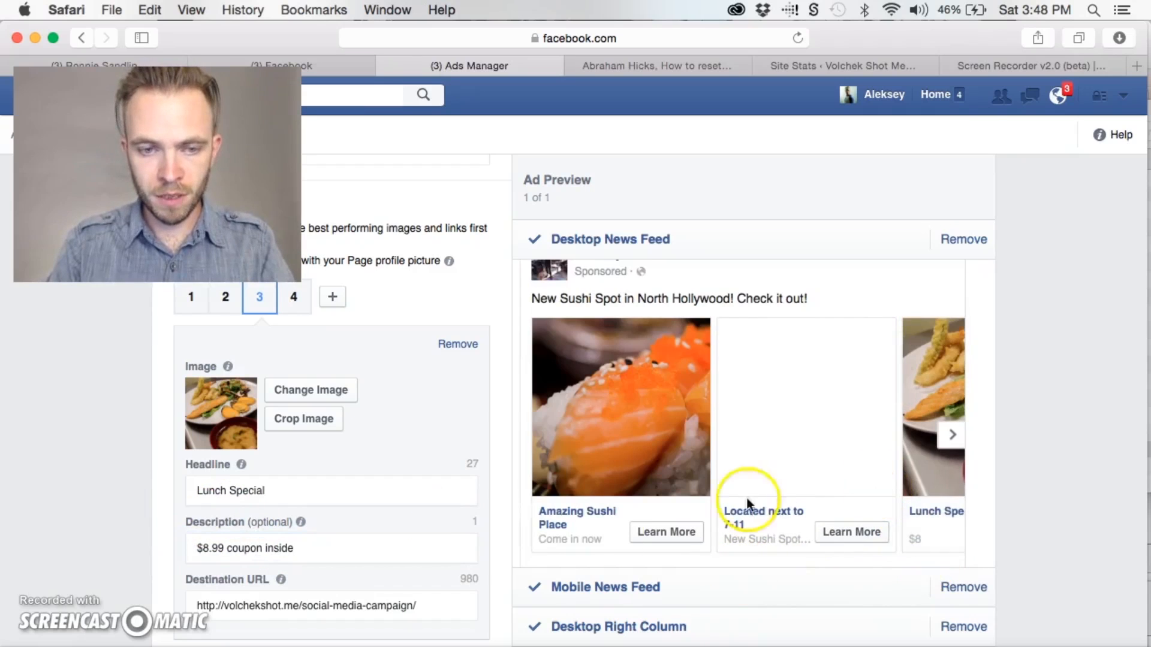
Review all cards in the desktop news feed preview, including the closing profile card, and check the placements and order section
scroll(463, 538, down, 1)
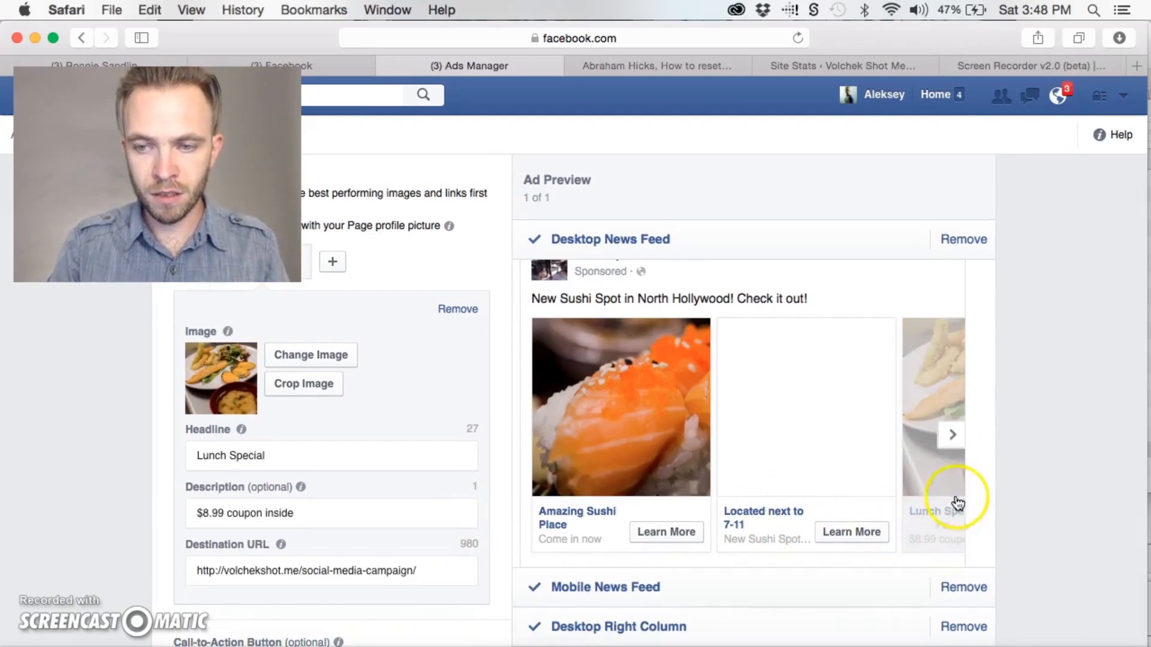
click(952, 437)
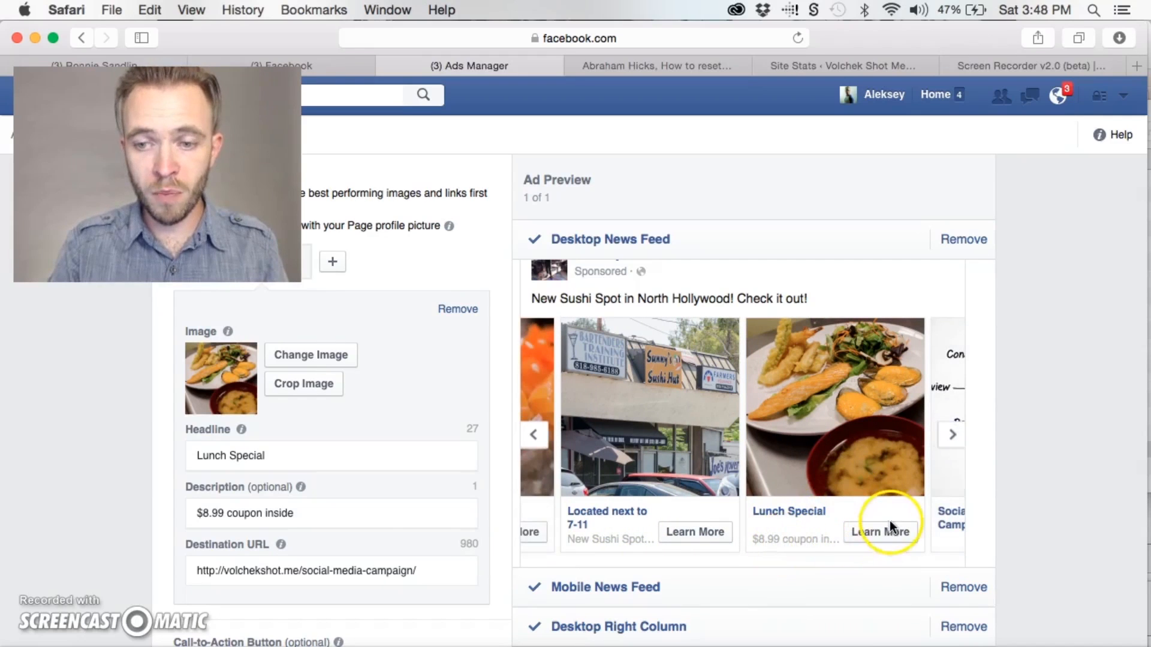
scroll(416, 517, down, 4)
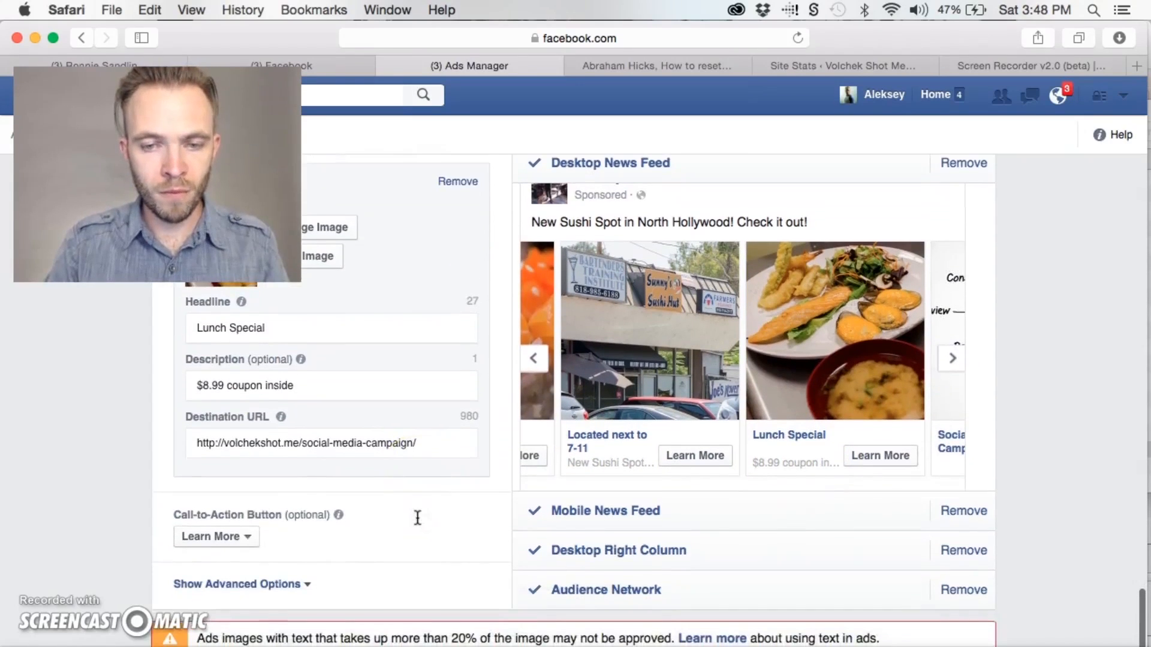
scroll(417, 516, up, 2)
click(534, 424)
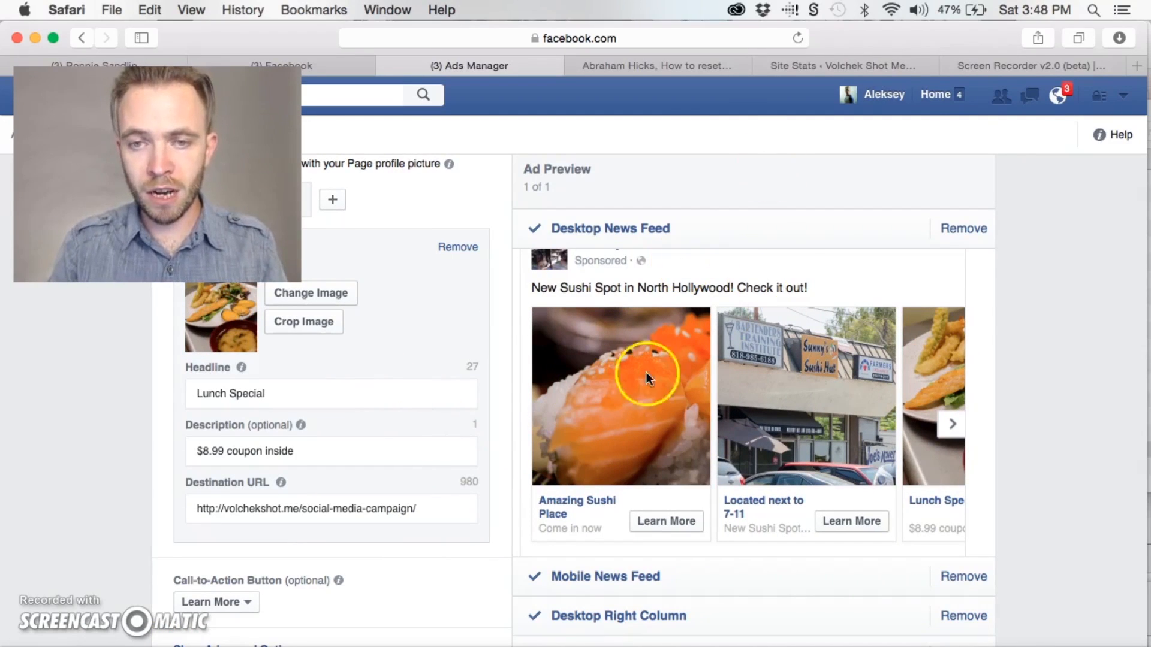
scroll(659, 408, up, 2)
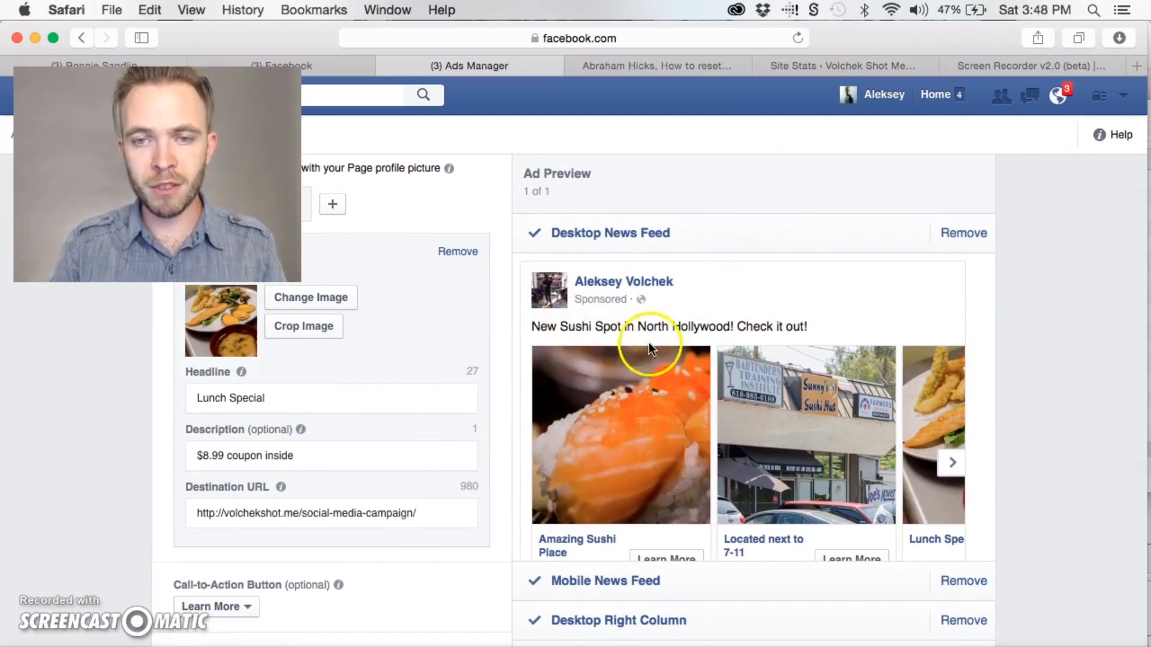
scroll(839, 369, down, 1)
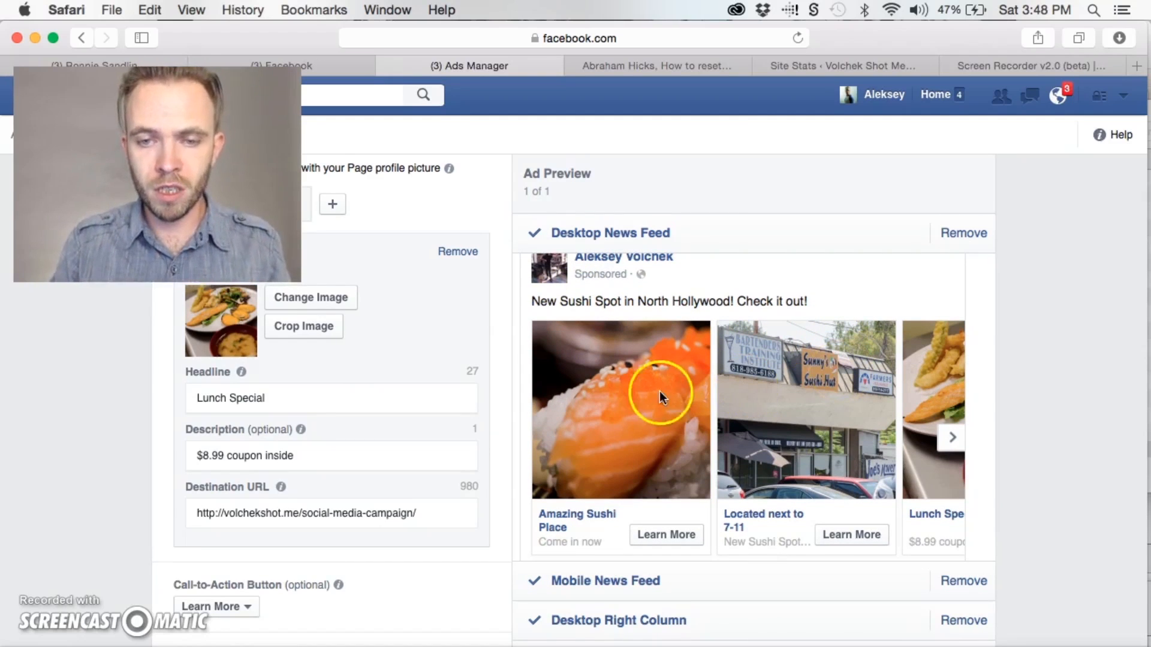
scroll(742, 453, down, 3)
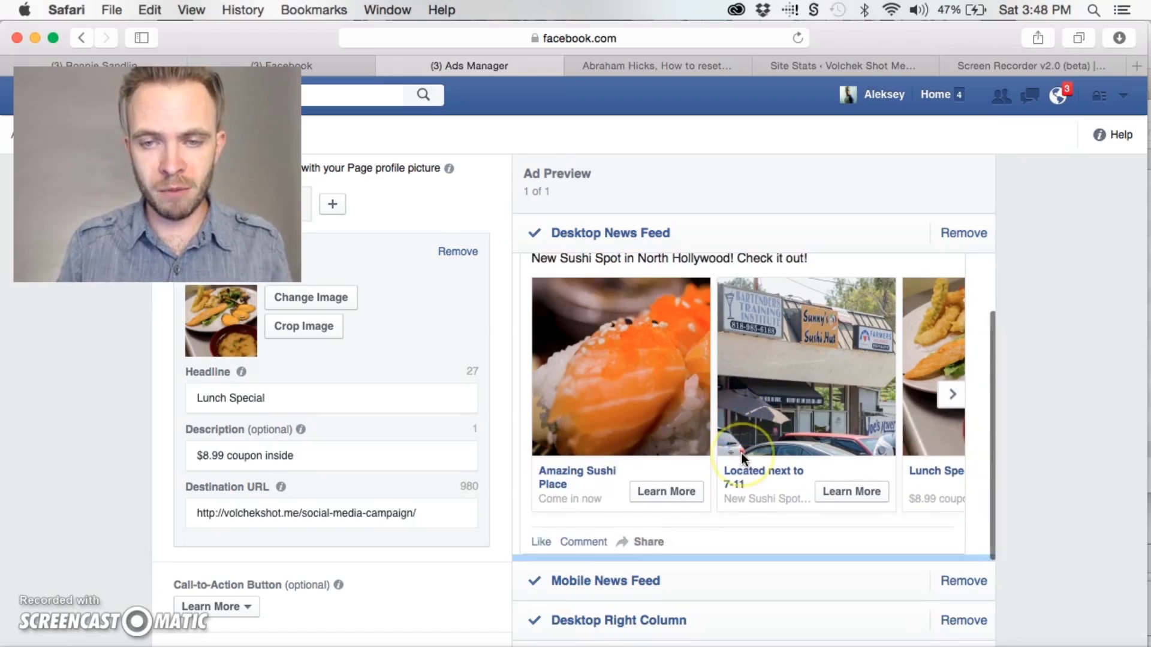
scroll(741, 454, up, 2)
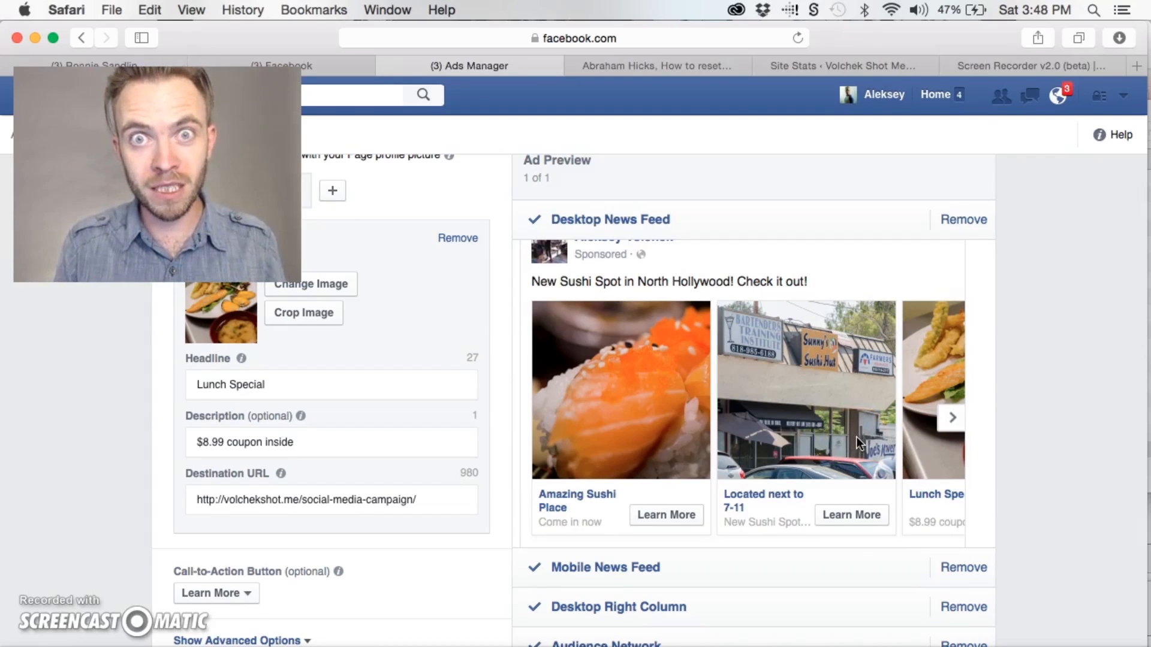
click(950, 422)
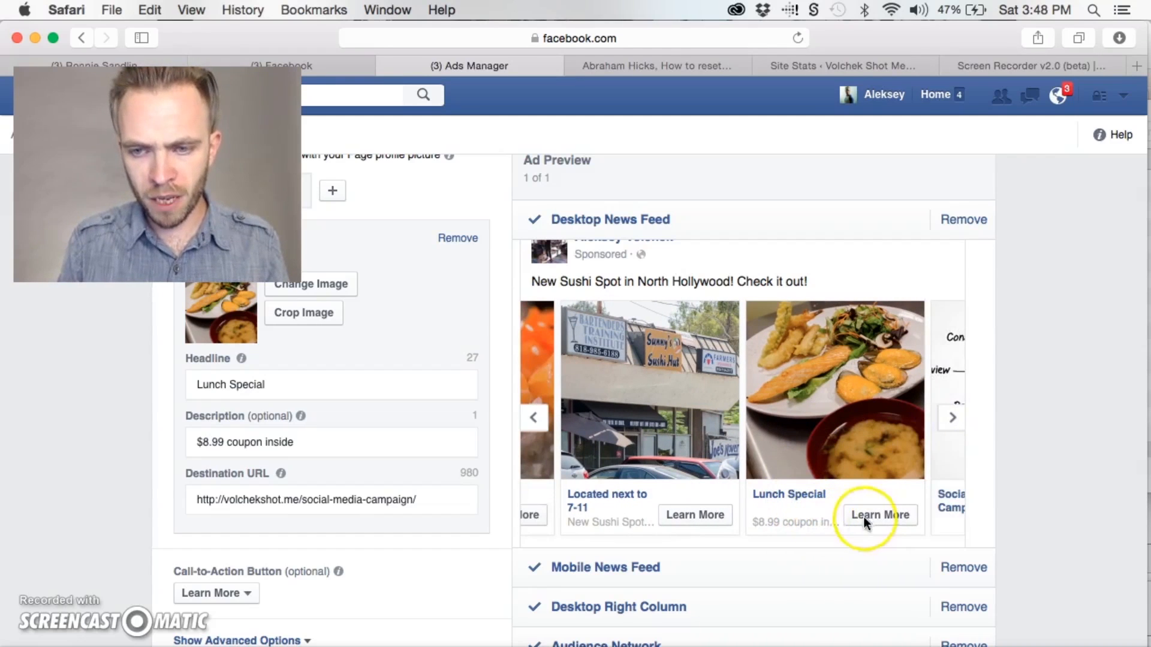
click(950, 419)
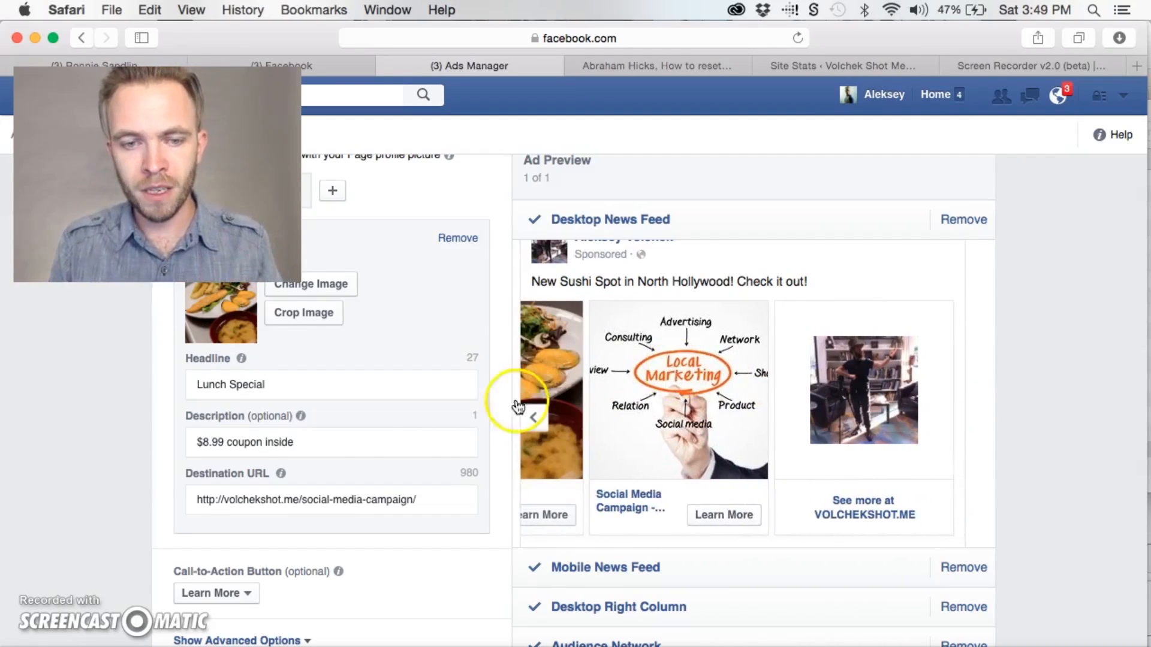
scroll(369, 455, down, 3)
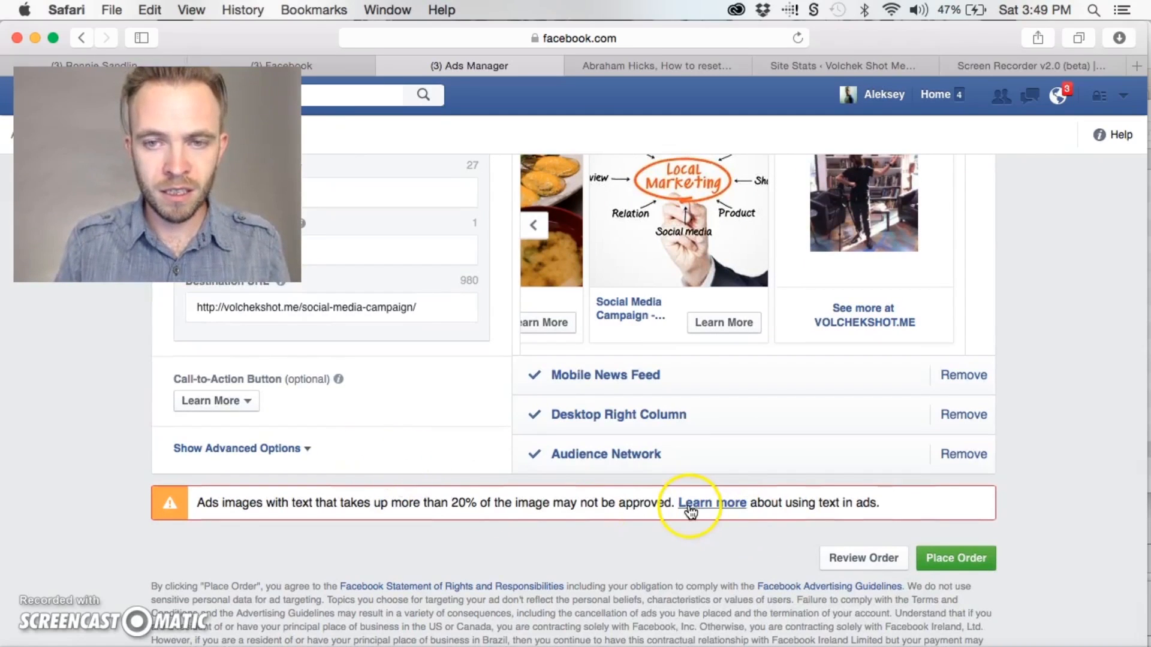
scroll(1106, 503, up, 10)
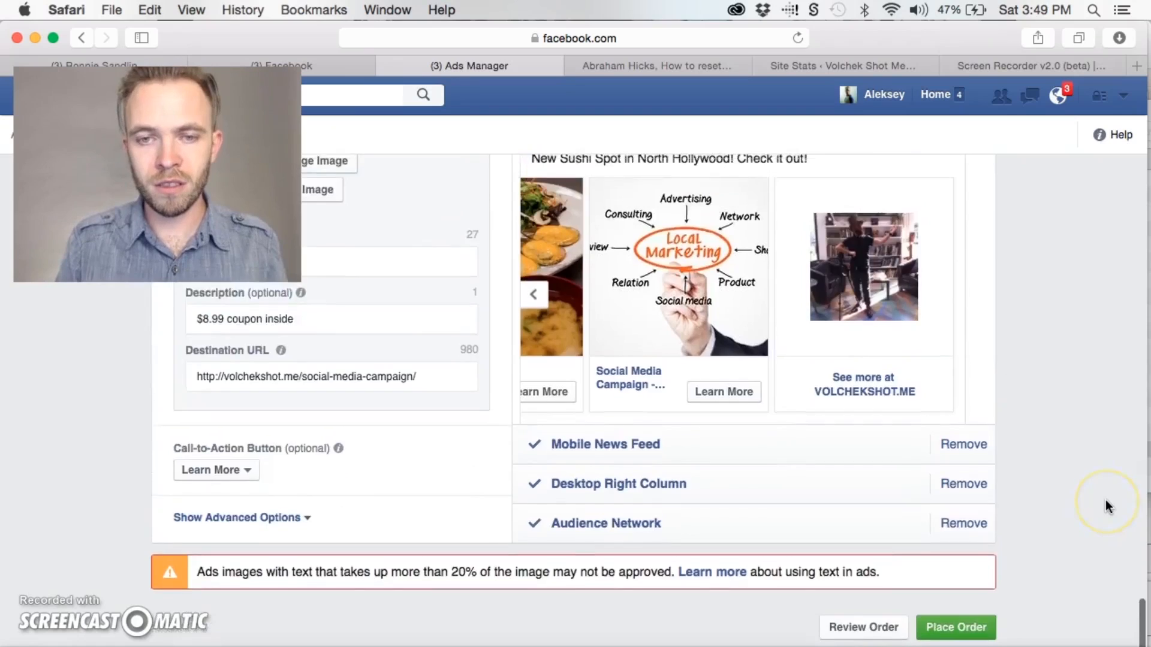
Switch the ad set's budget type to Lifetime Budget and look at the start date's calendar without changing it
scroll(1106, 501, up, 10)
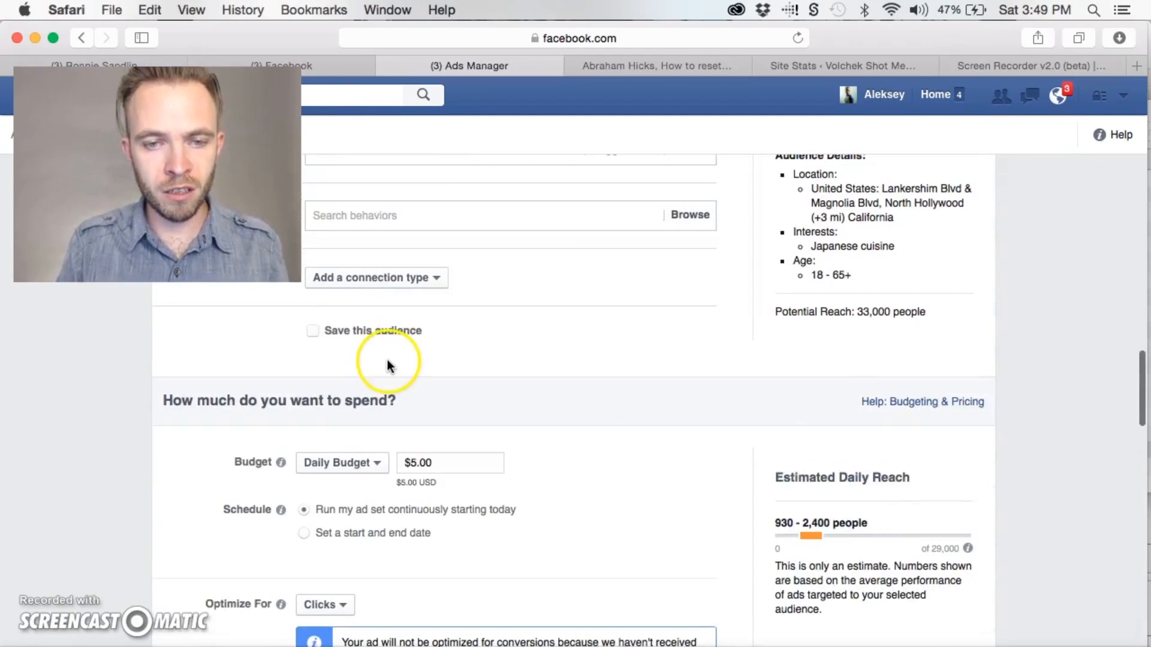
scroll(390, 365, down, 3)
drag(447, 364, 388, 370)
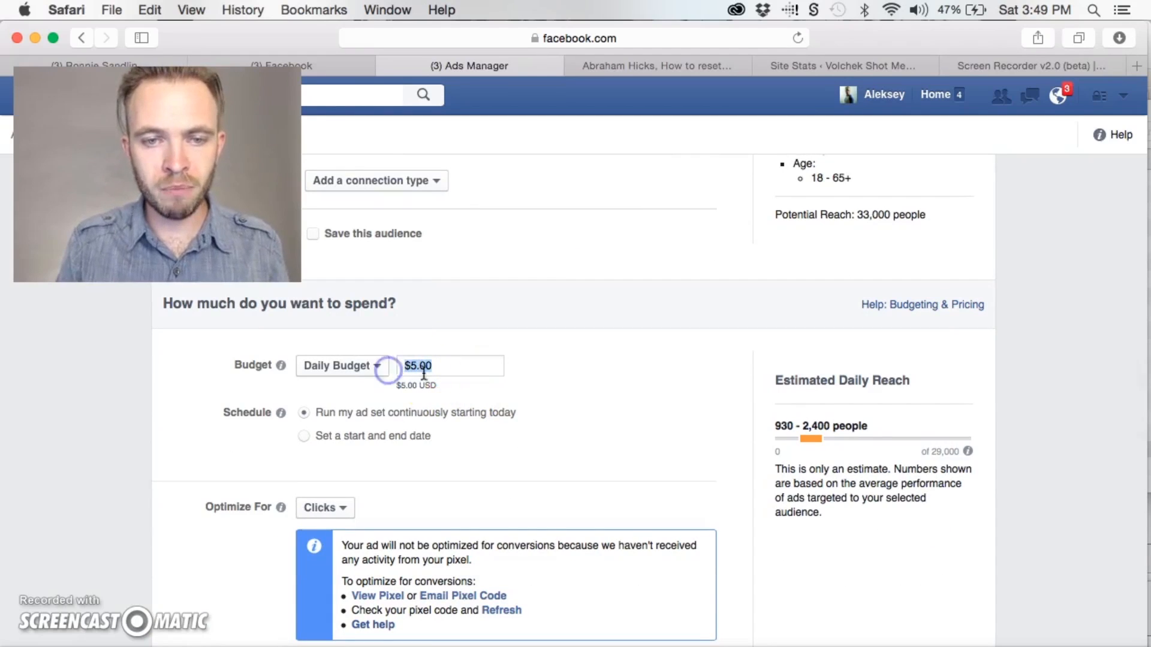
click(385, 372)
click(380, 411)
click(465, 454)
click(463, 429)
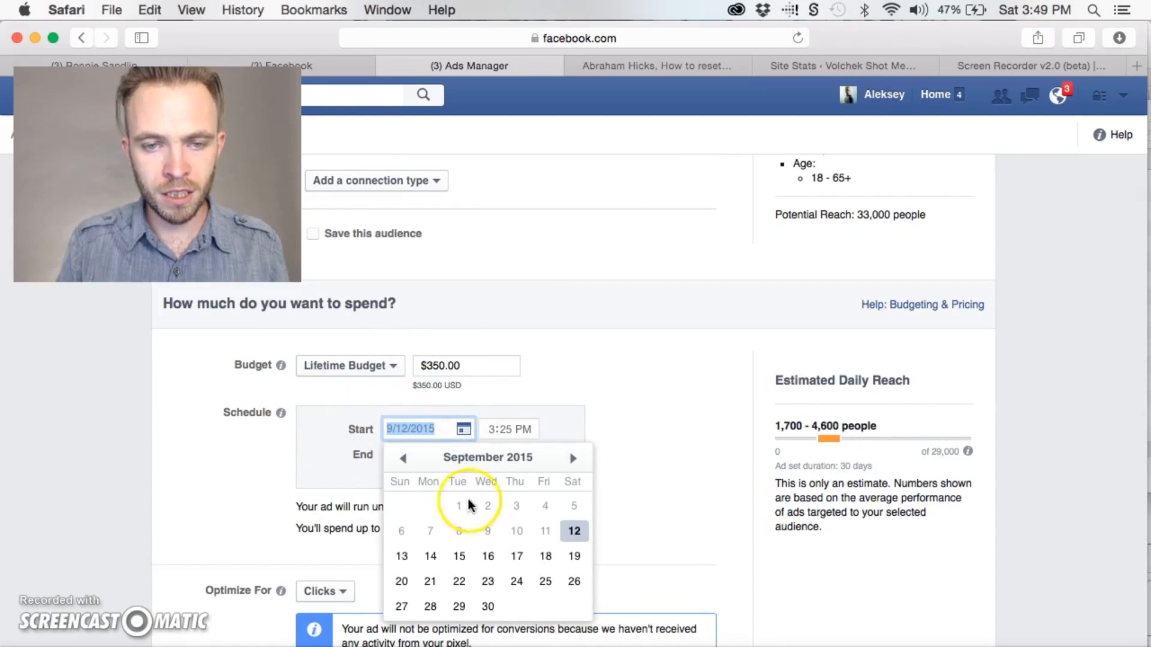
click(335, 453)
Set the ad schedule's end date to 9/19/2015
click(453, 455)
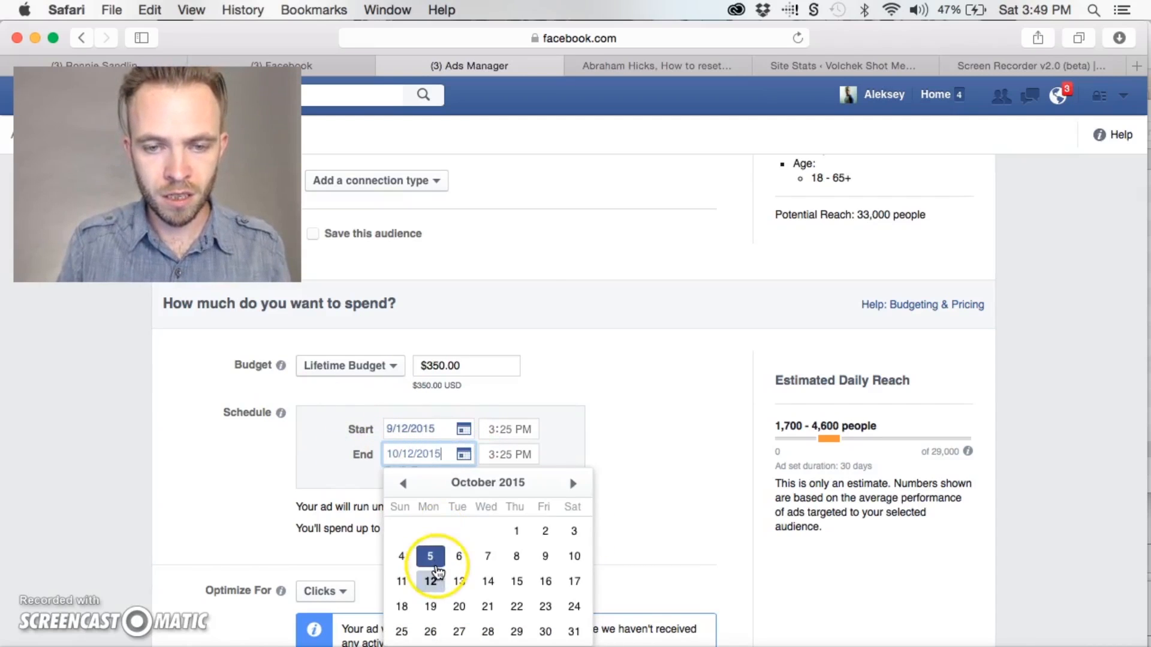
click(432, 583)
click(404, 483)
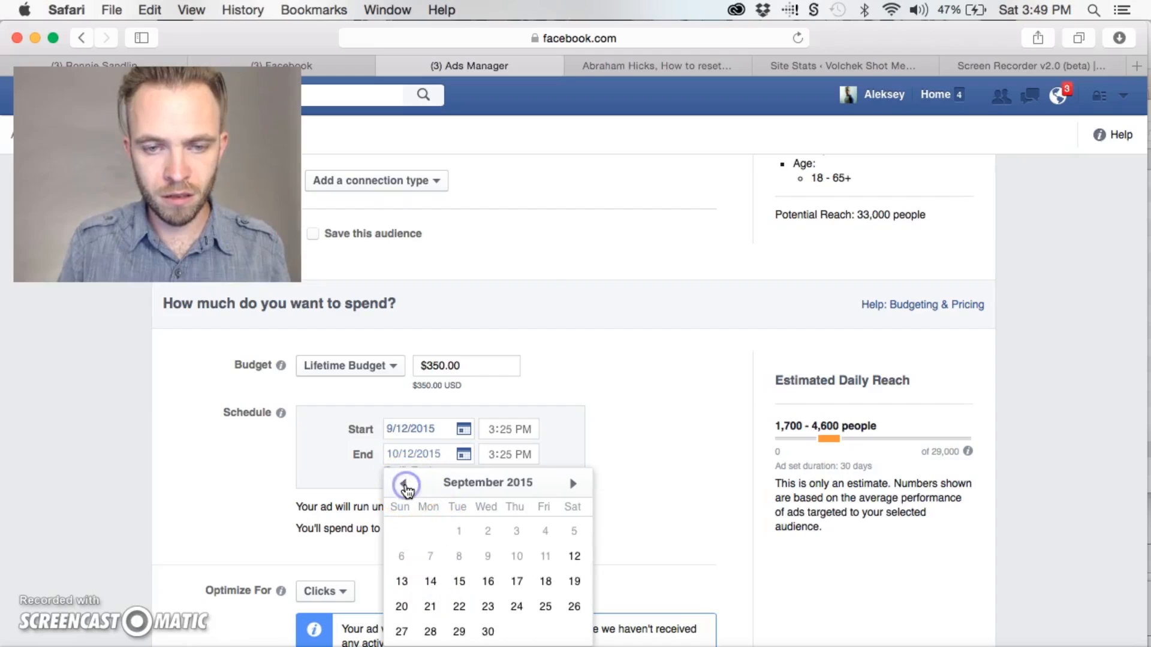
click(500, 559)
click(575, 581)
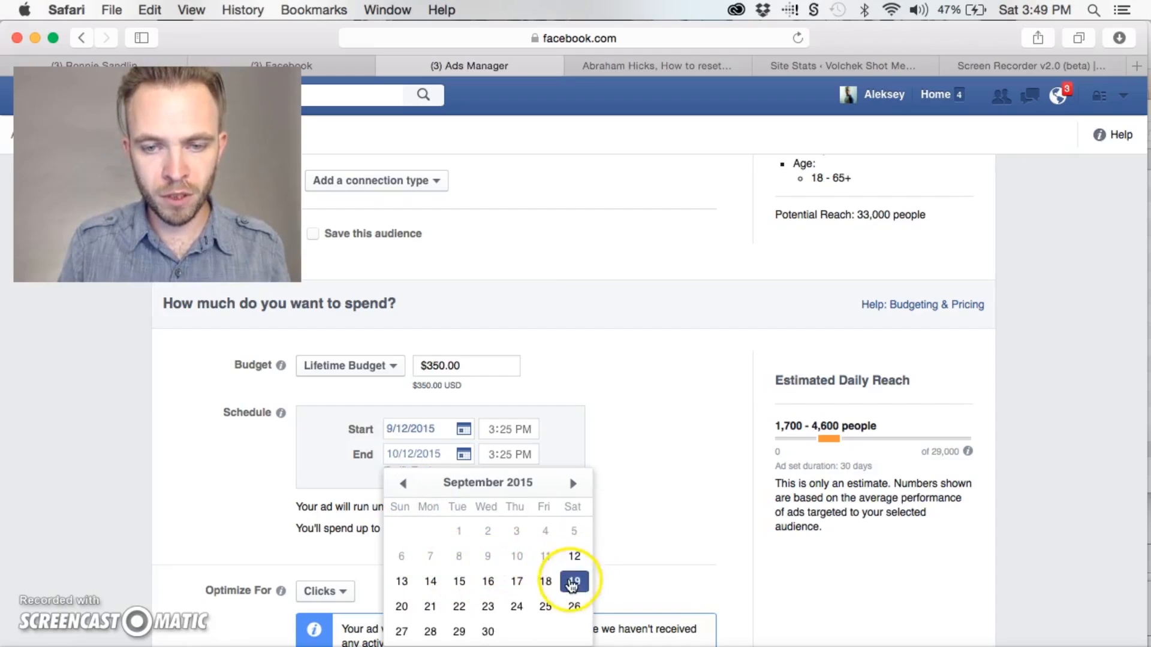
Switch the ad set's budget type to Daily Budget, schedule it with a start and end date, and check the total spend
click(474, 364)
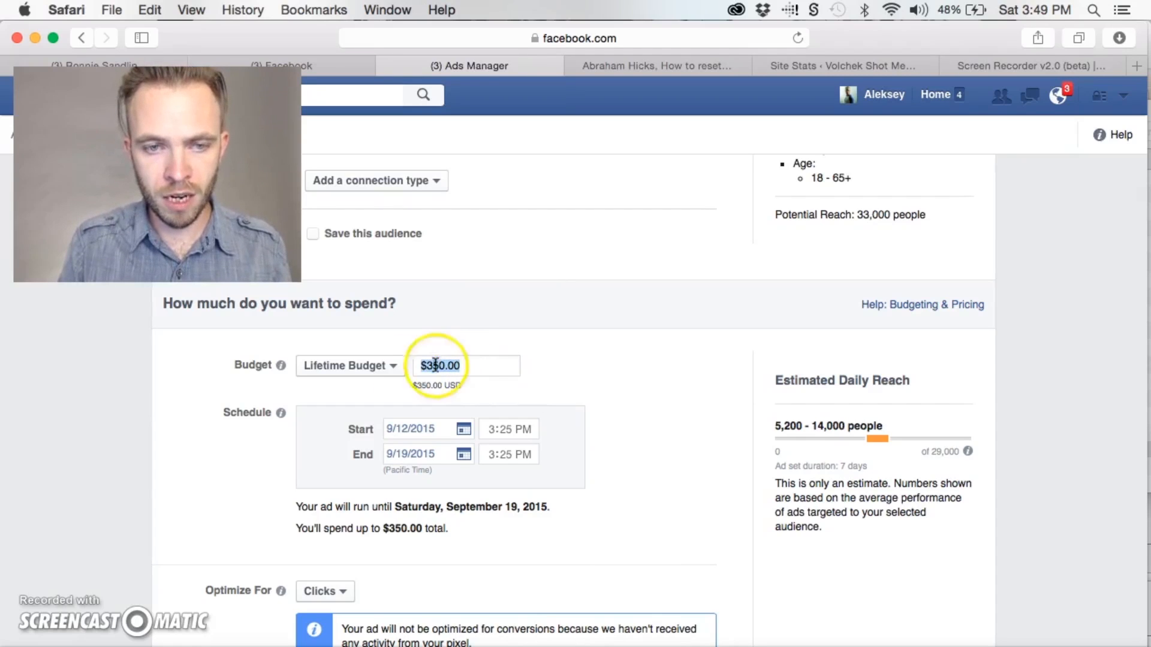
click(380, 368)
click(382, 390)
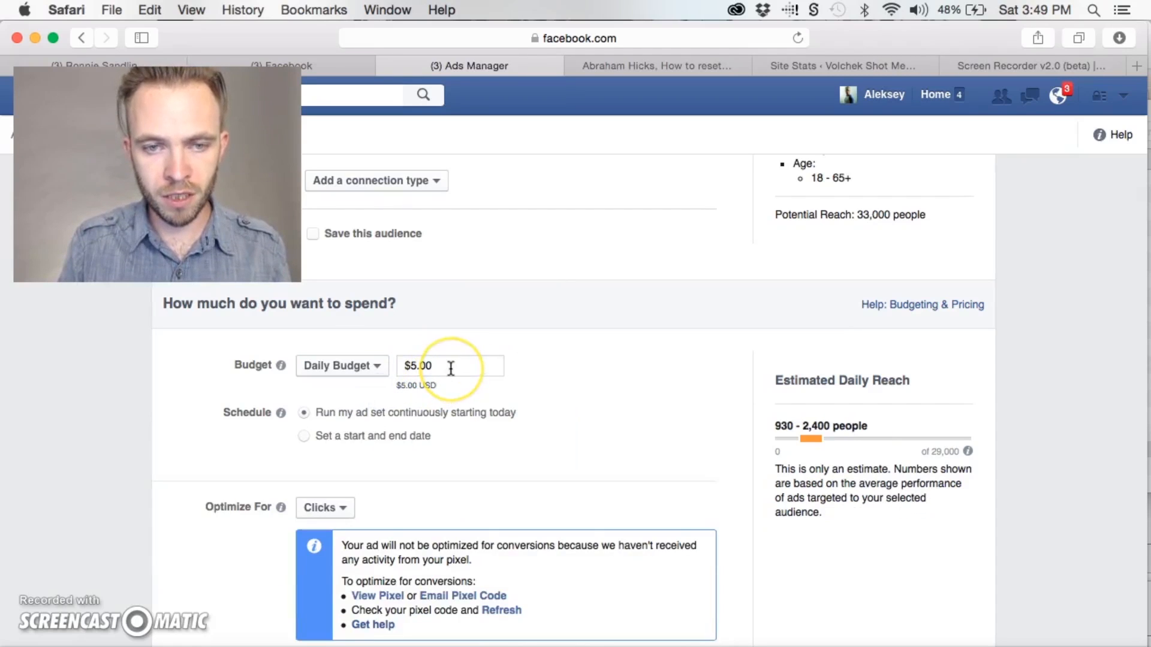
click(304, 436)
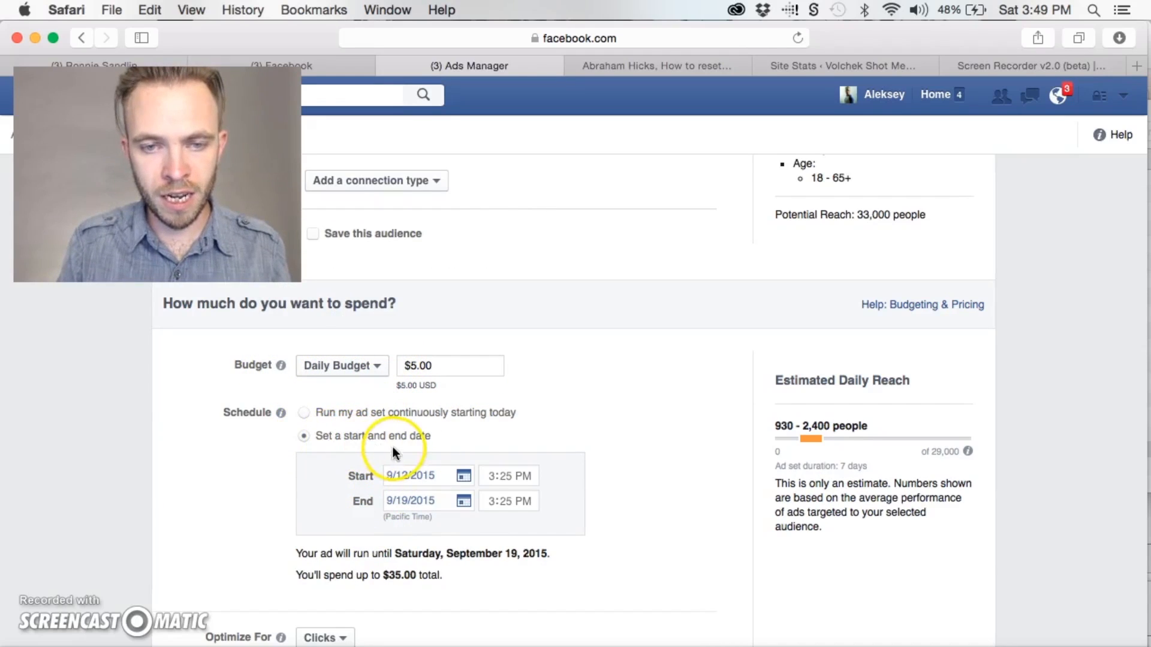
click(462, 501)
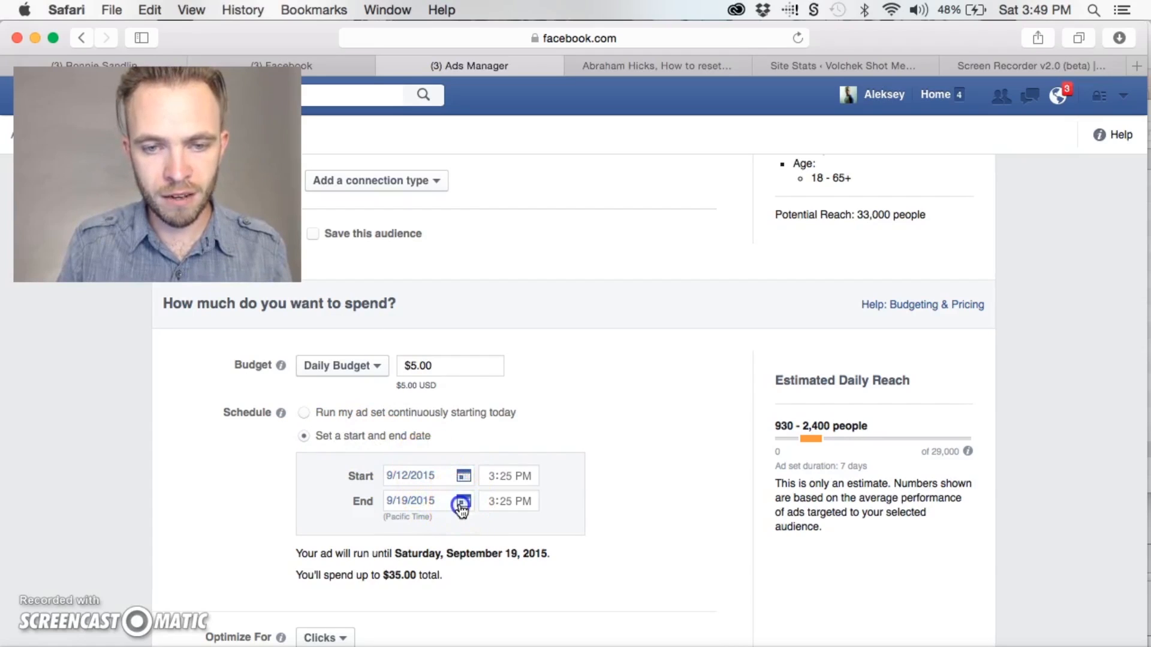
click(674, 502)
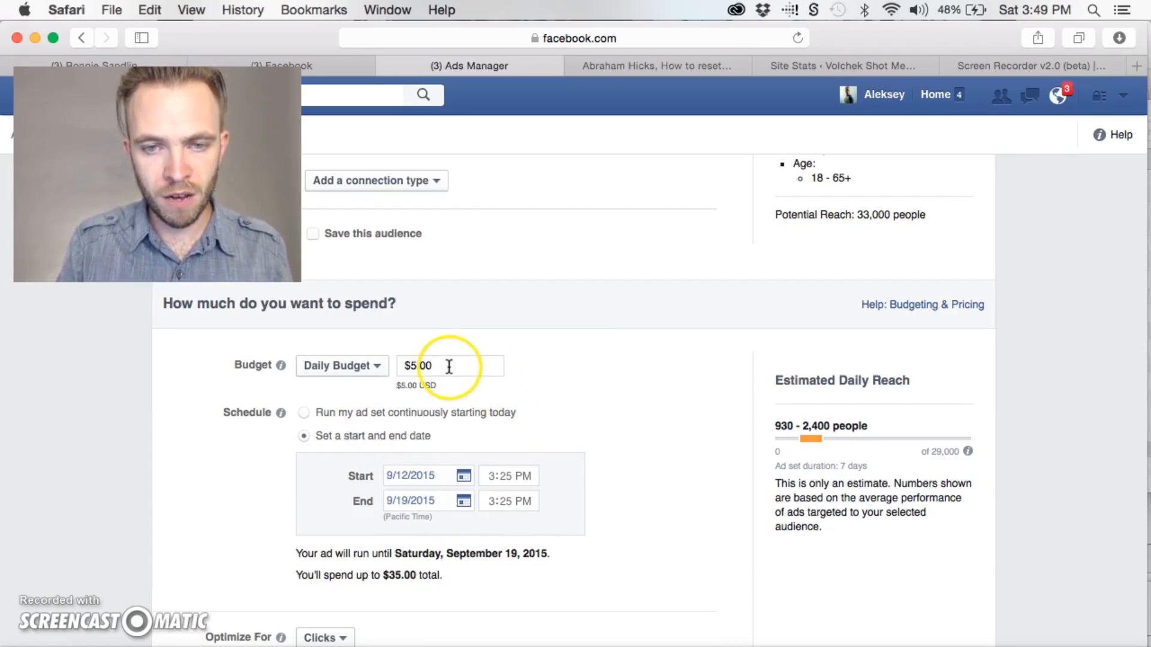
scroll(627, 495, down, 3)
drag(444, 483, 382, 483)
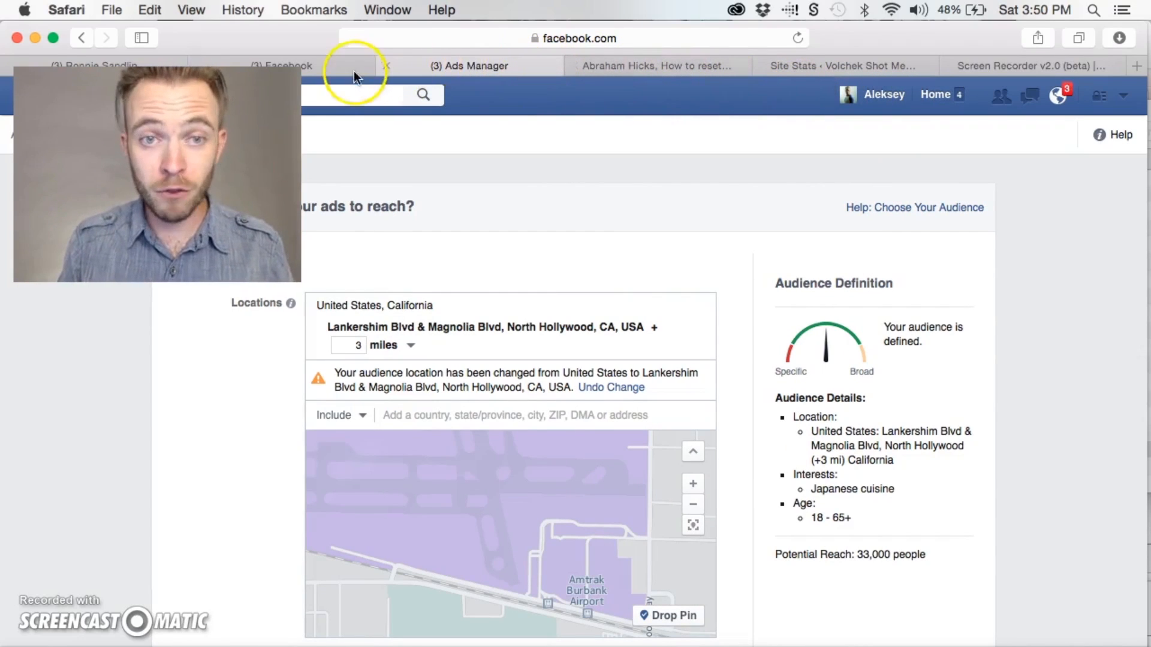
Open Ads Manager from the Facebook home page and start creating a new ad campaign
click(344, 68)
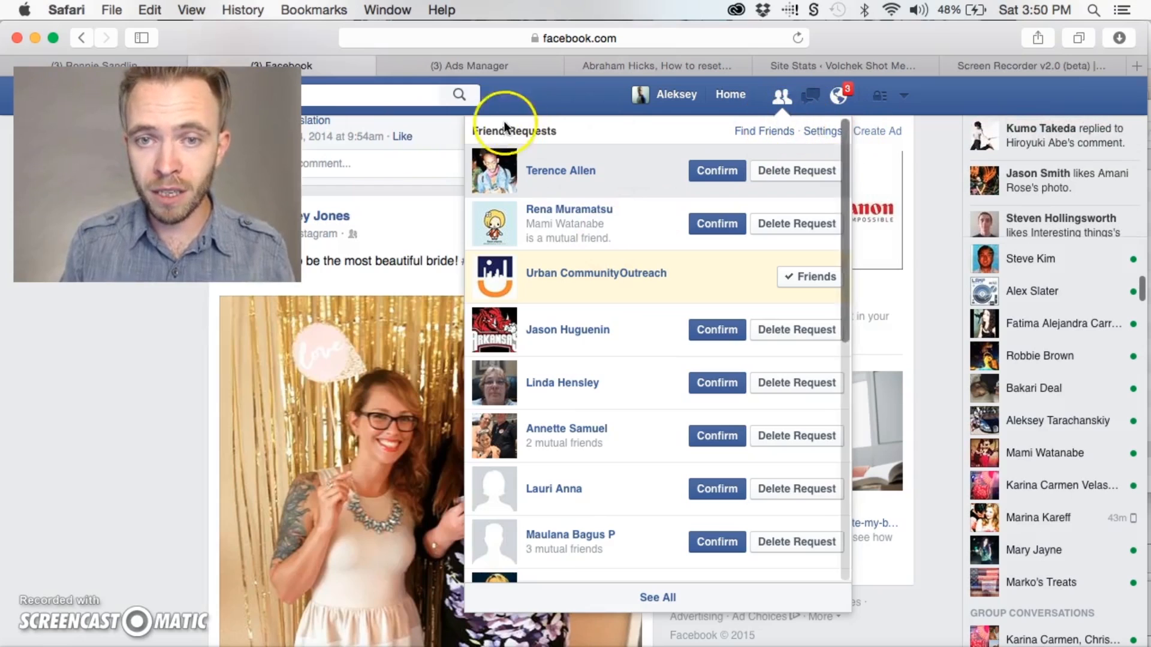
click(551, 99)
click(730, 94)
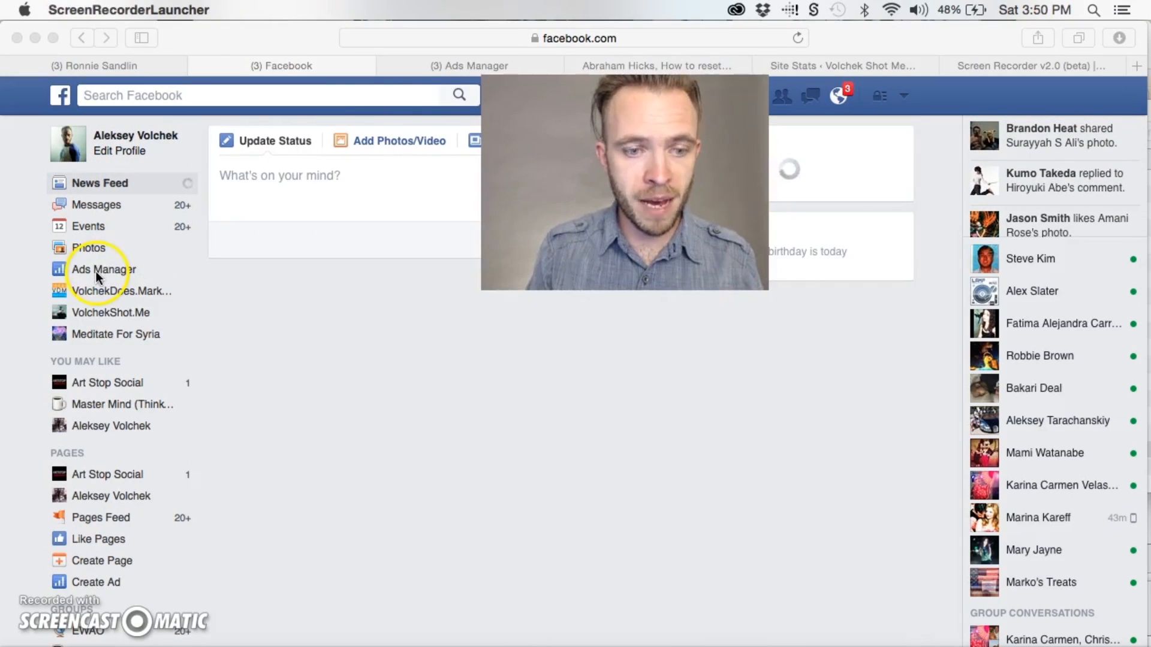
click(99, 277)
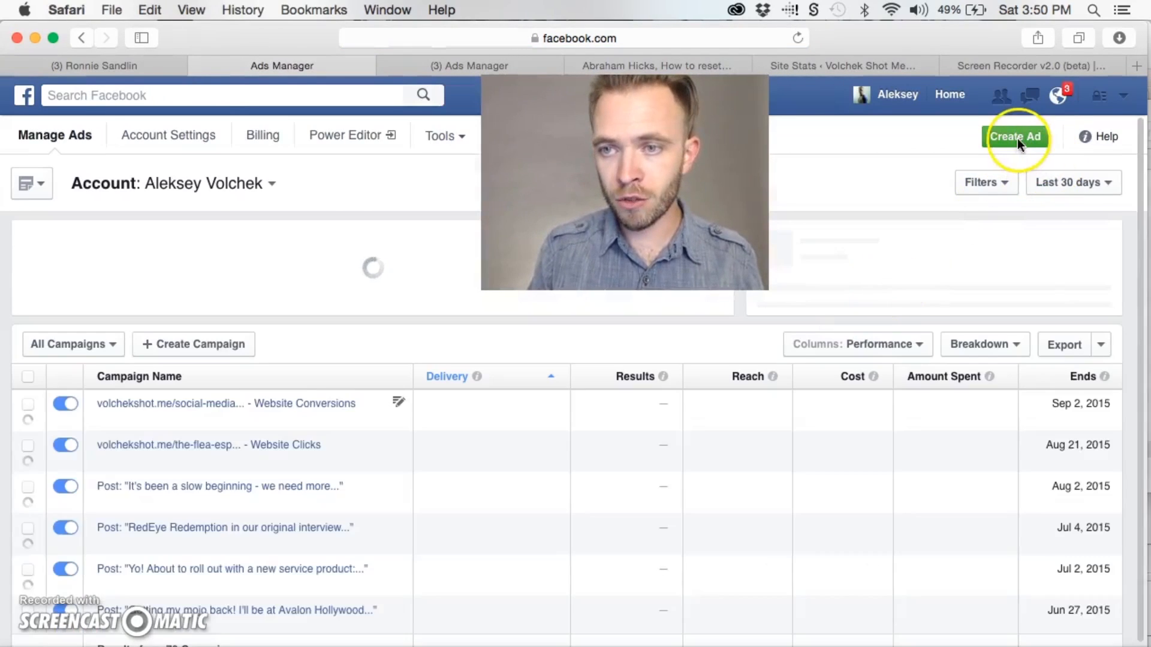
click(1016, 139)
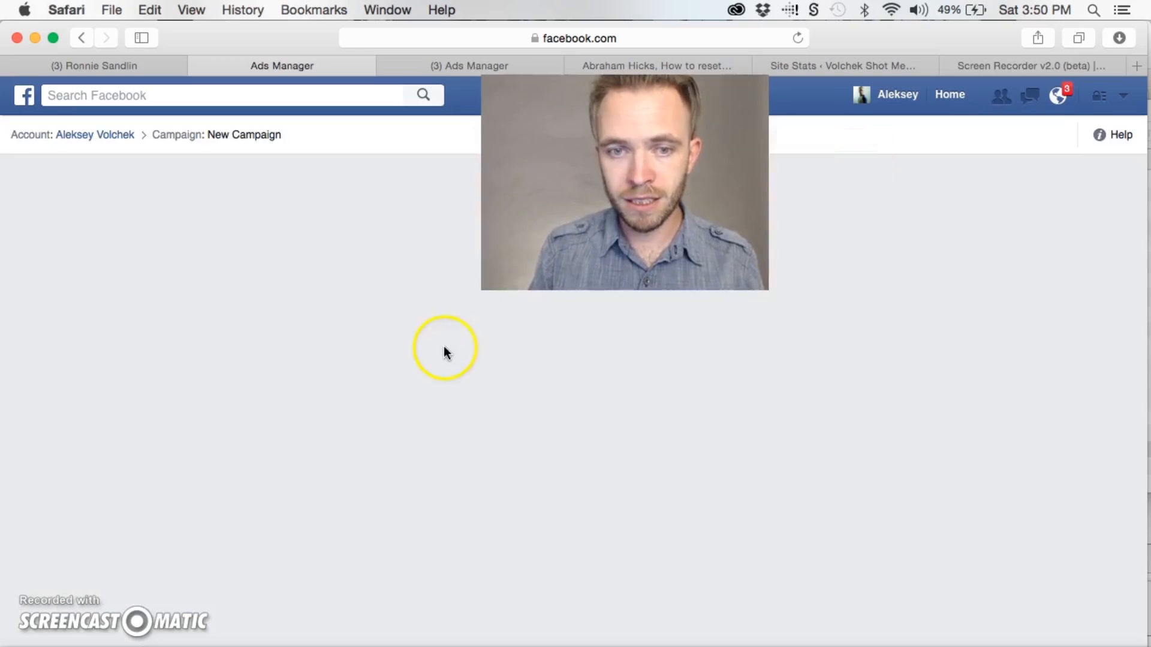